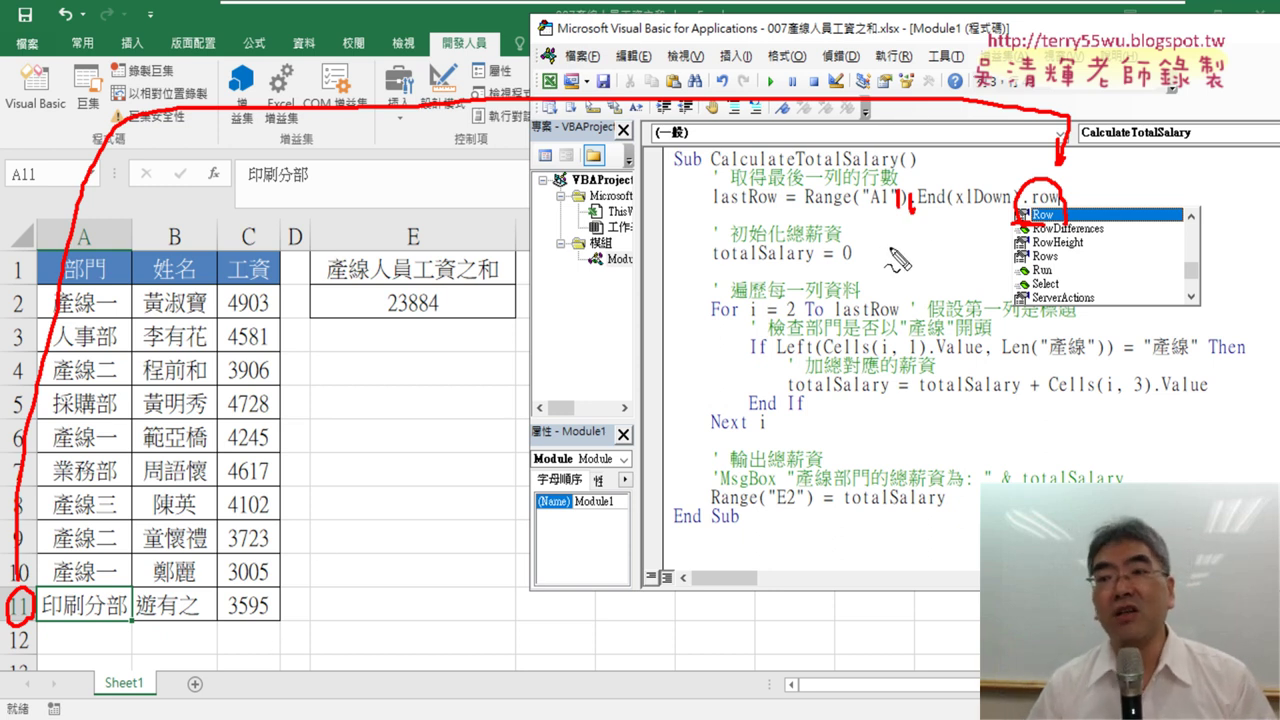
Accept Row from the IntelliSense list to finish Range("A1").End(xlDown).Row.
{"action": "left_click", "coordinate": [891, 249]}
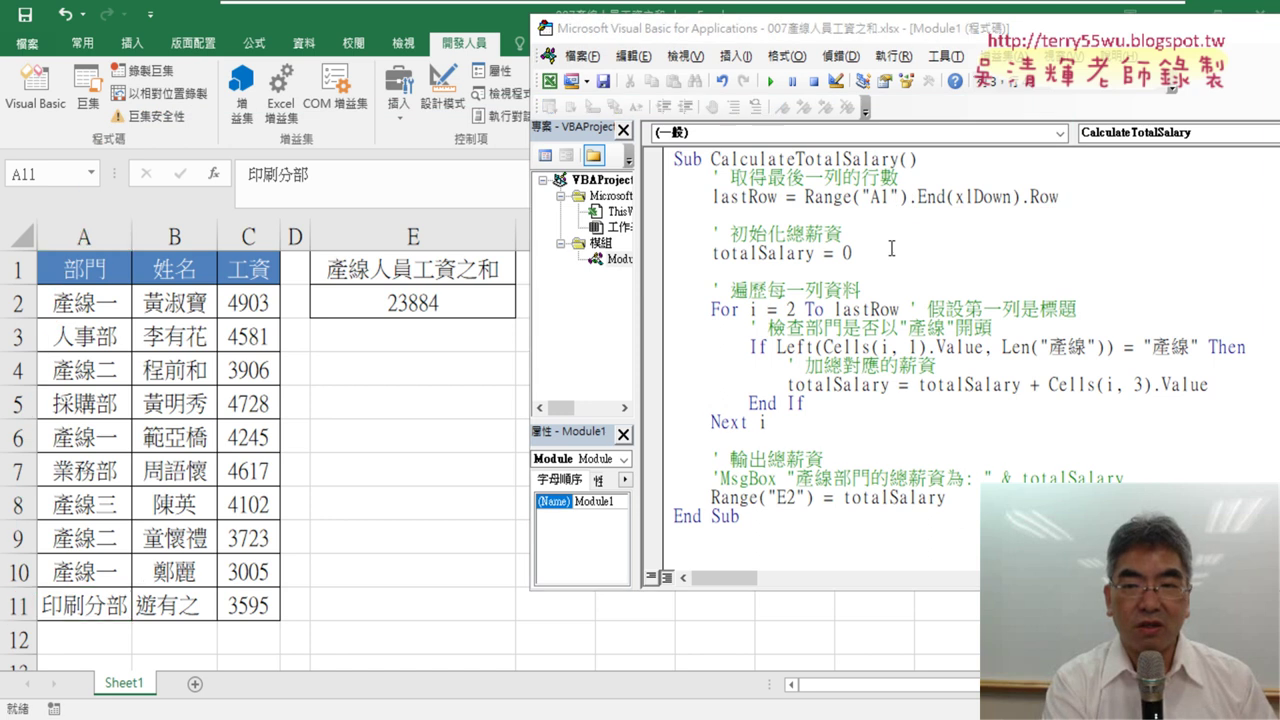
Test Ctrl+Down from A1 with A6 emptied, restore 產線一 in A6, and reopen the macro code.
{"action": "key", "text": "alt+F11"}
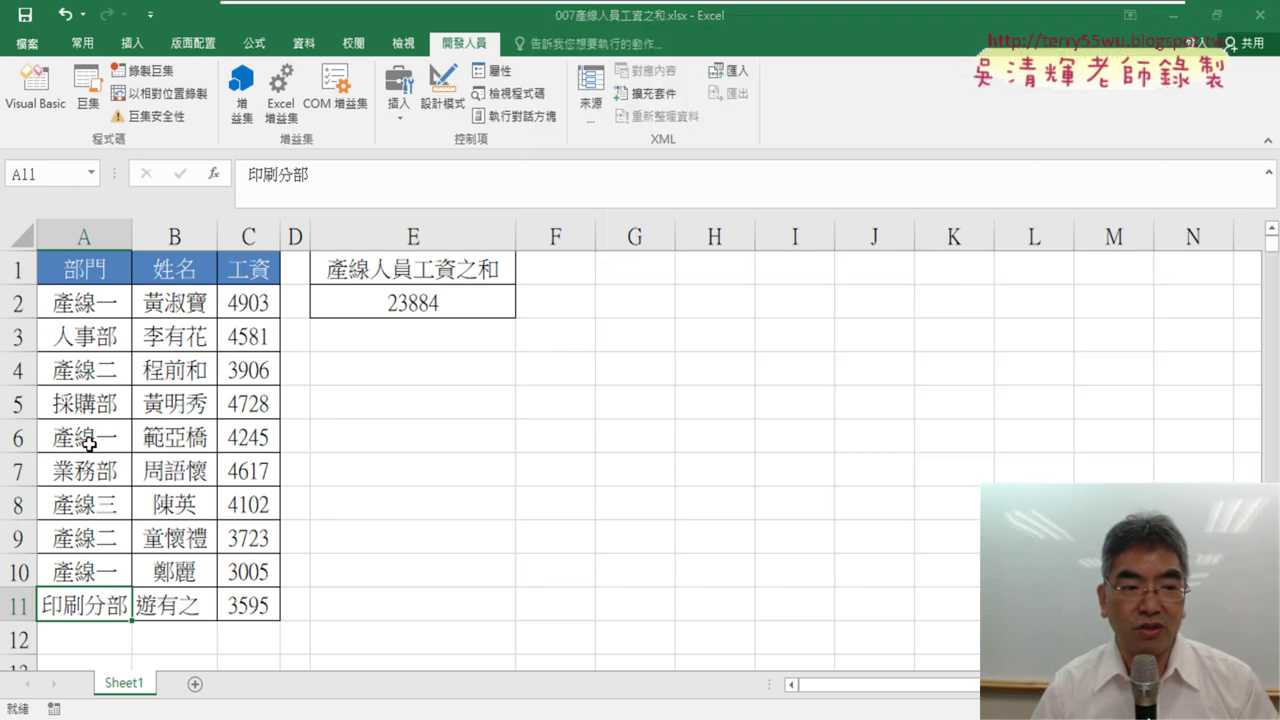
{"action": "left_click", "coordinate": [89, 443]}
{"action": "key", "text": "Delete"}
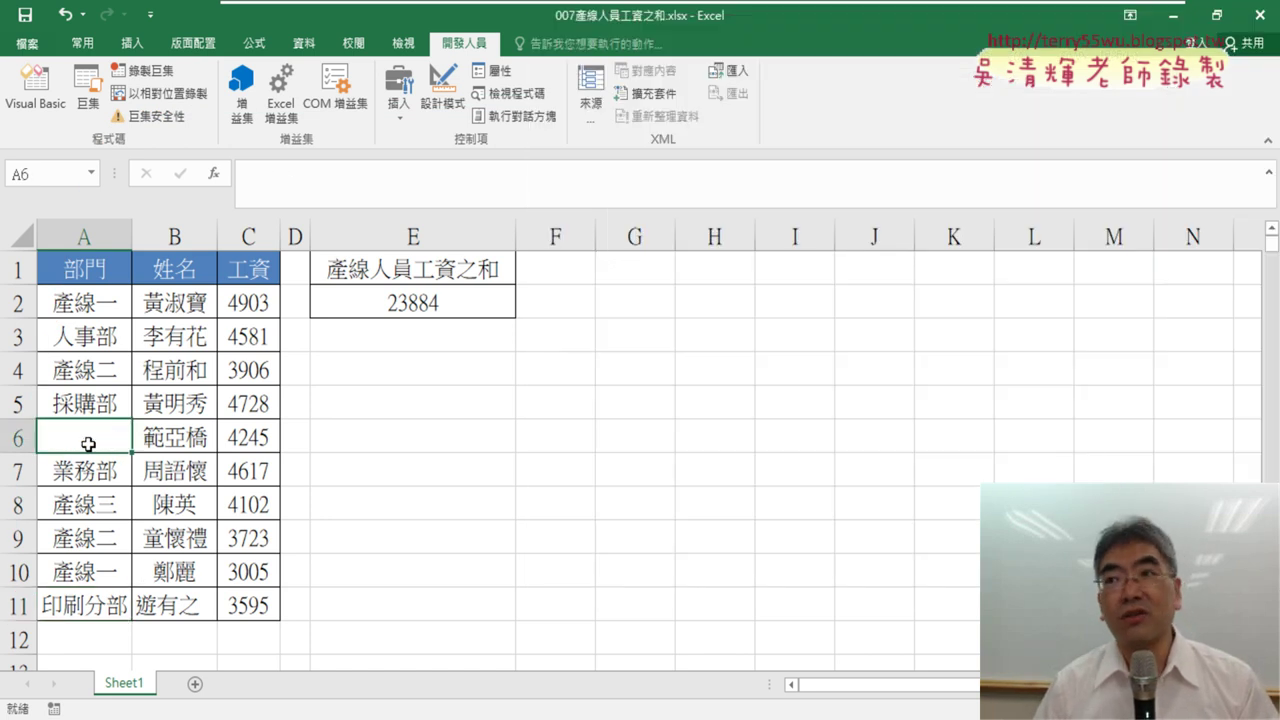
{"action": "left_click", "coordinate": [113, 270]}
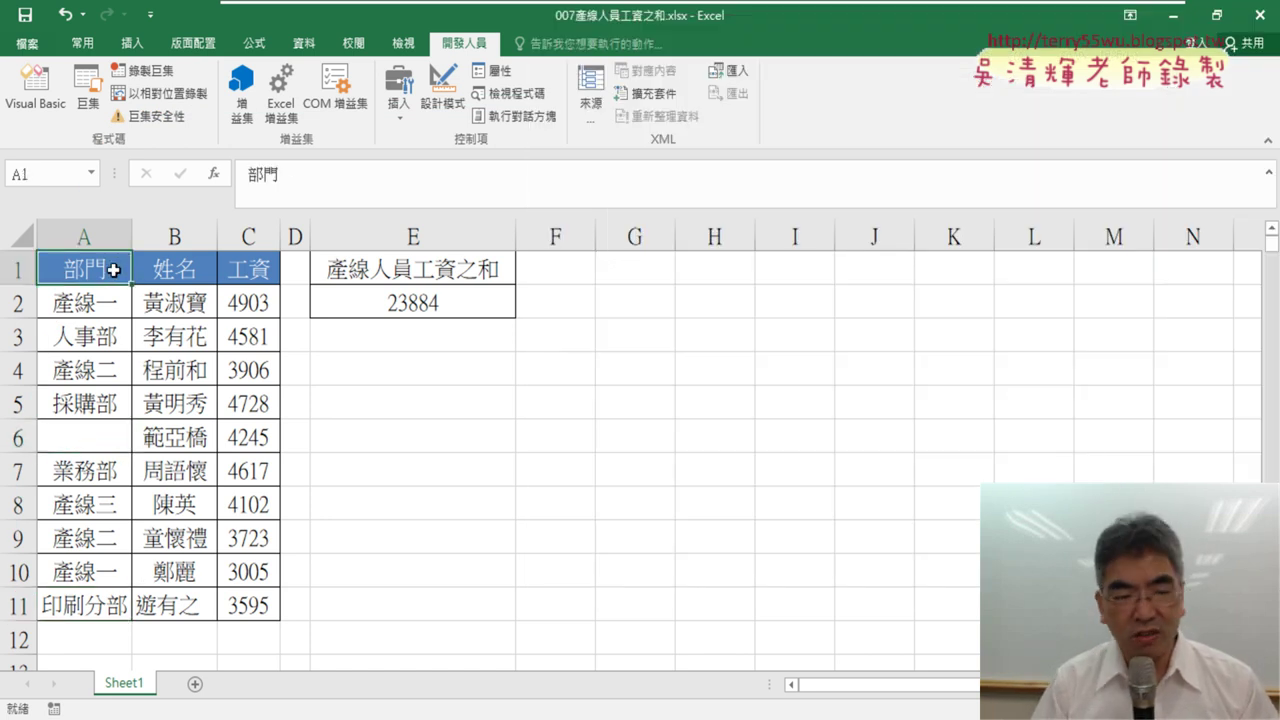
{"action": "key", "text": "ctrl+Down"}
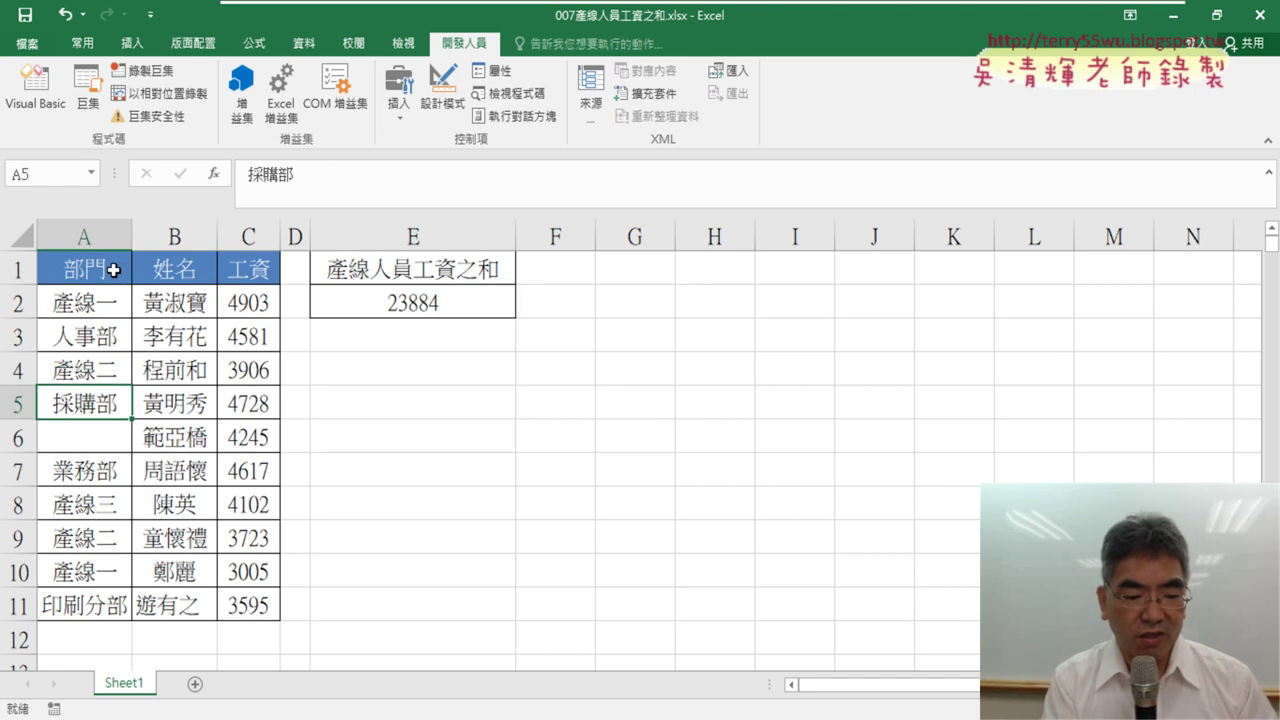
{"action": "key", "text": "ctrl+z"}
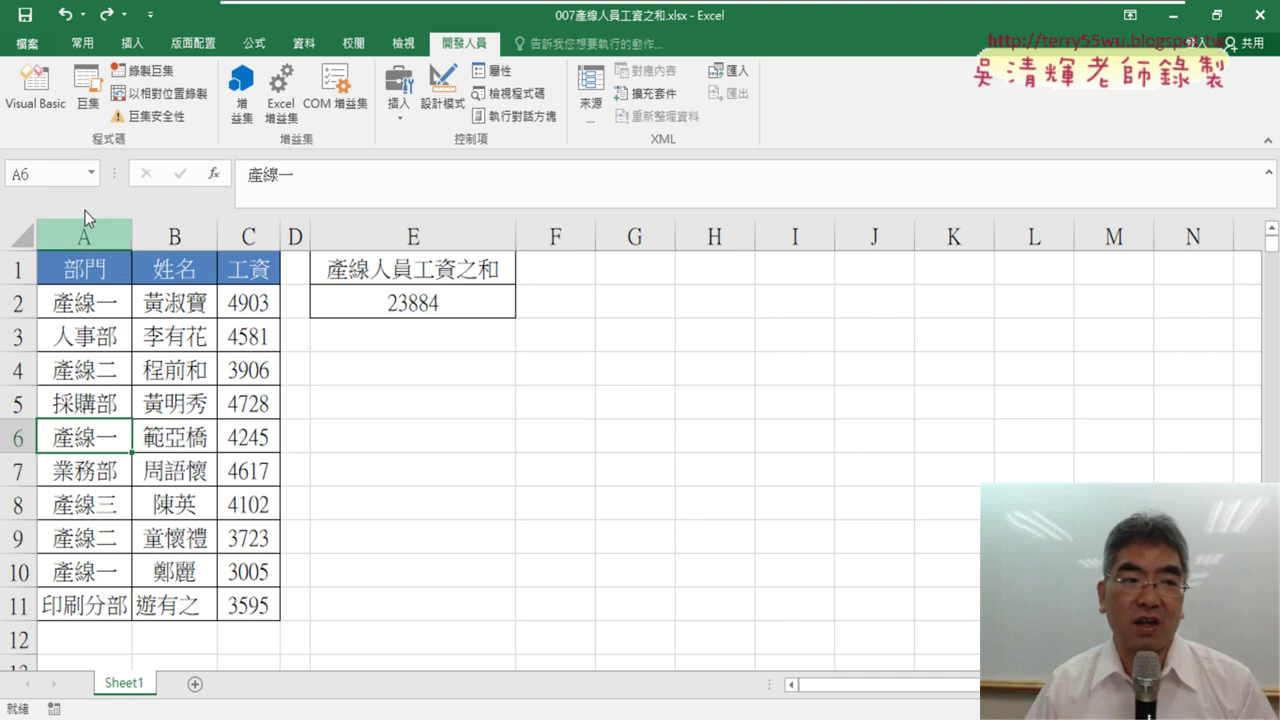
{"action": "left_click", "coordinate": [44, 104]}
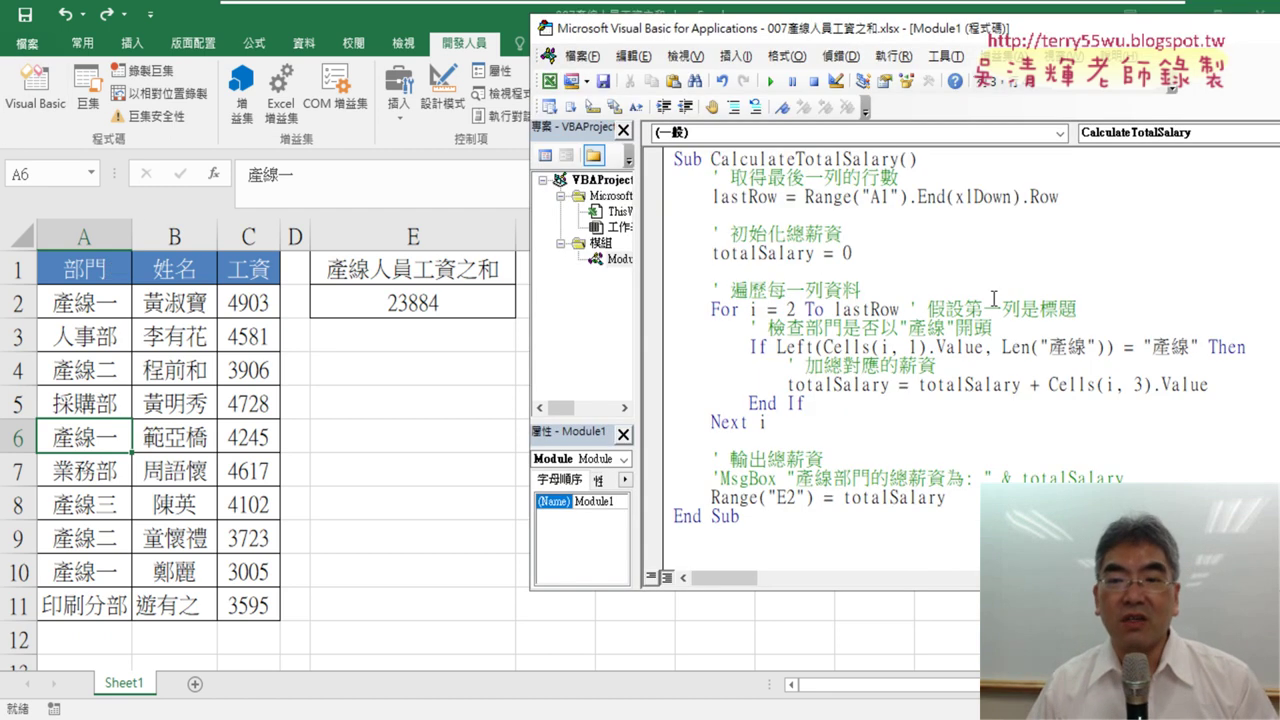
{"action": "mouse_move", "coordinate": [1016, 196]}
{"action": "left_mouse_down"}
{"action": "mouse_move", "coordinate": [870, 182]}
{"action": "mouse_move", "coordinate": [1106, 192]}
{"action": "left_mouse_up"}
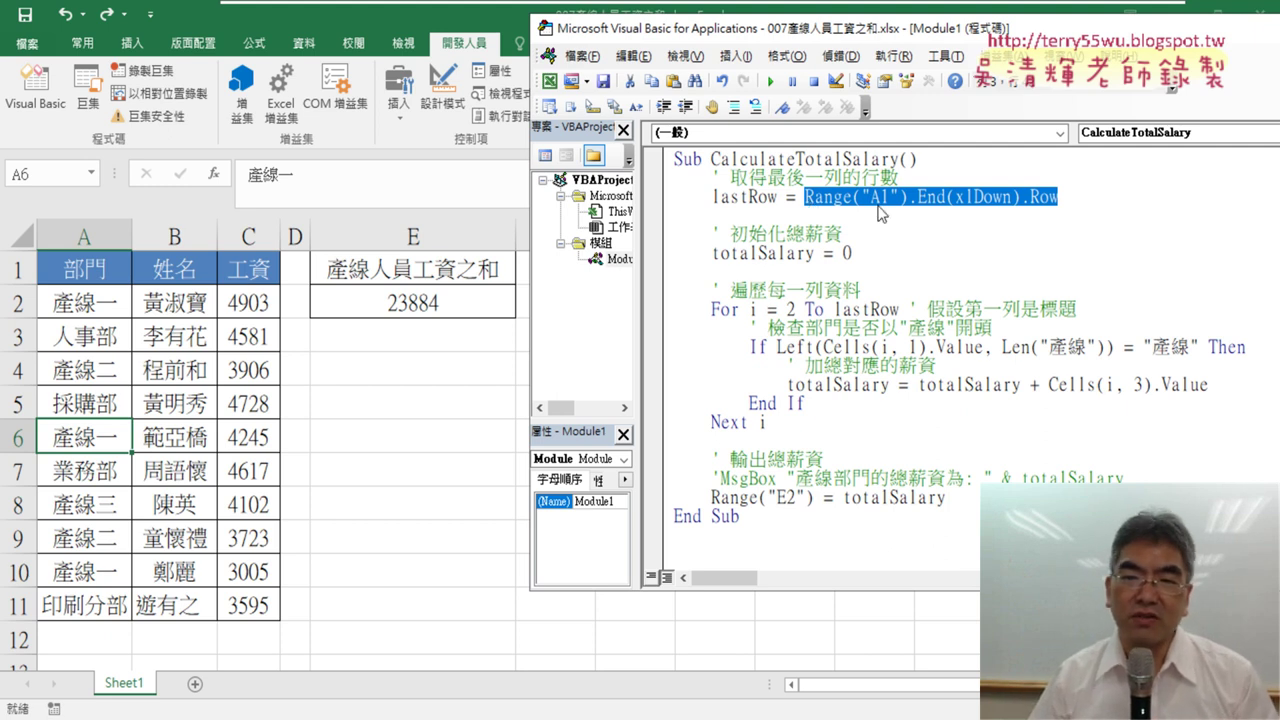
{"action": "left_click", "coordinate": [1071, 197]}
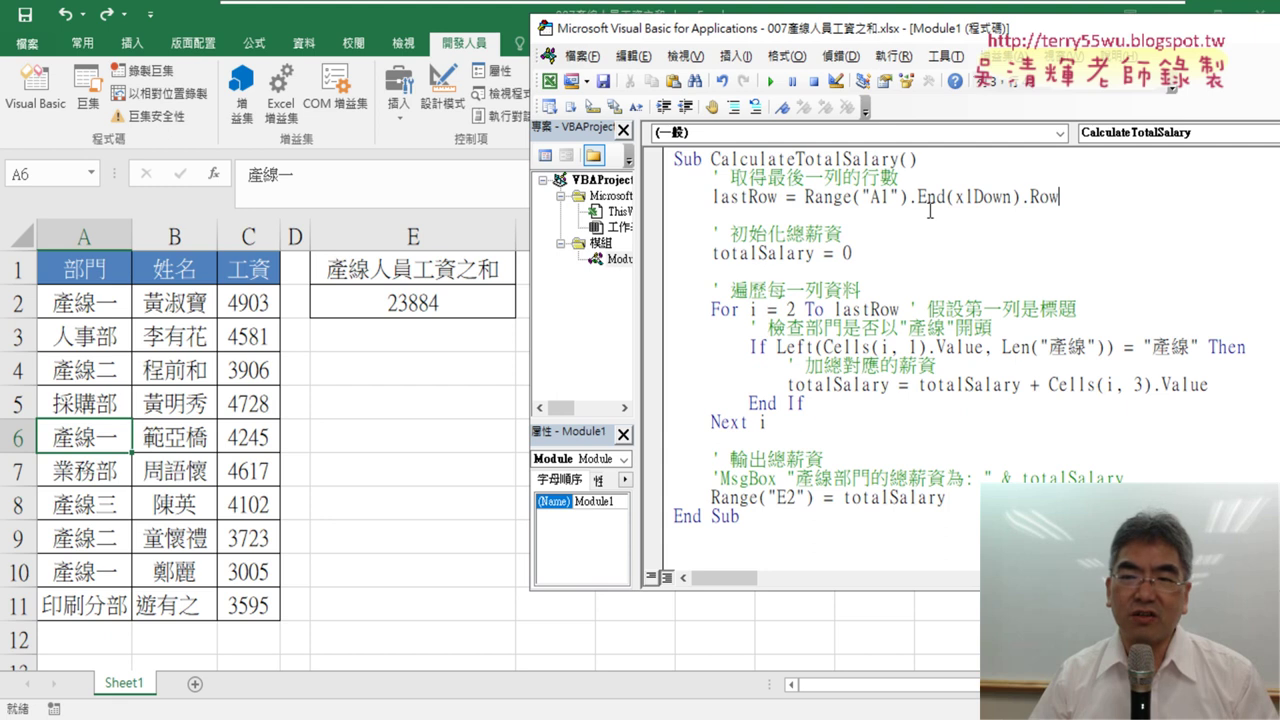
{"action": "left_click_drag", "start_coordinate": [910, 197], "coordinate": [1058, 199]}
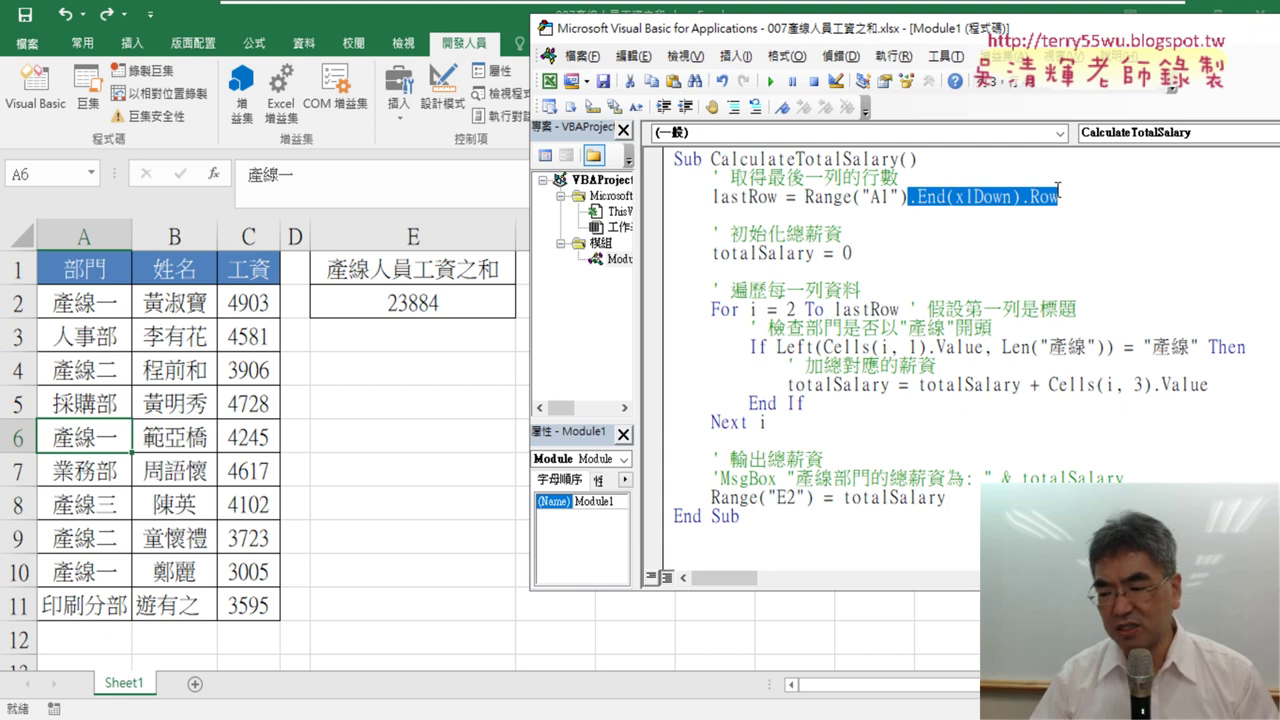
{"action": "type", "text": "."}
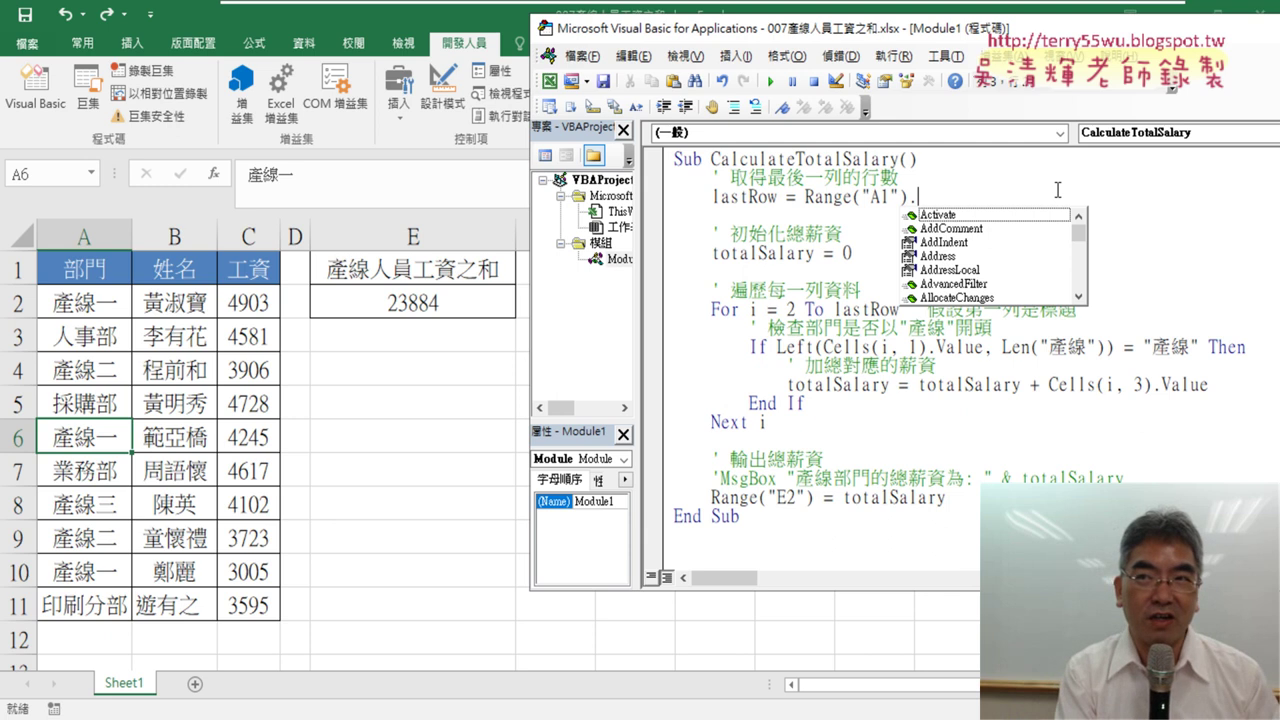
{"action": "key", "text": "ctrl+z"}
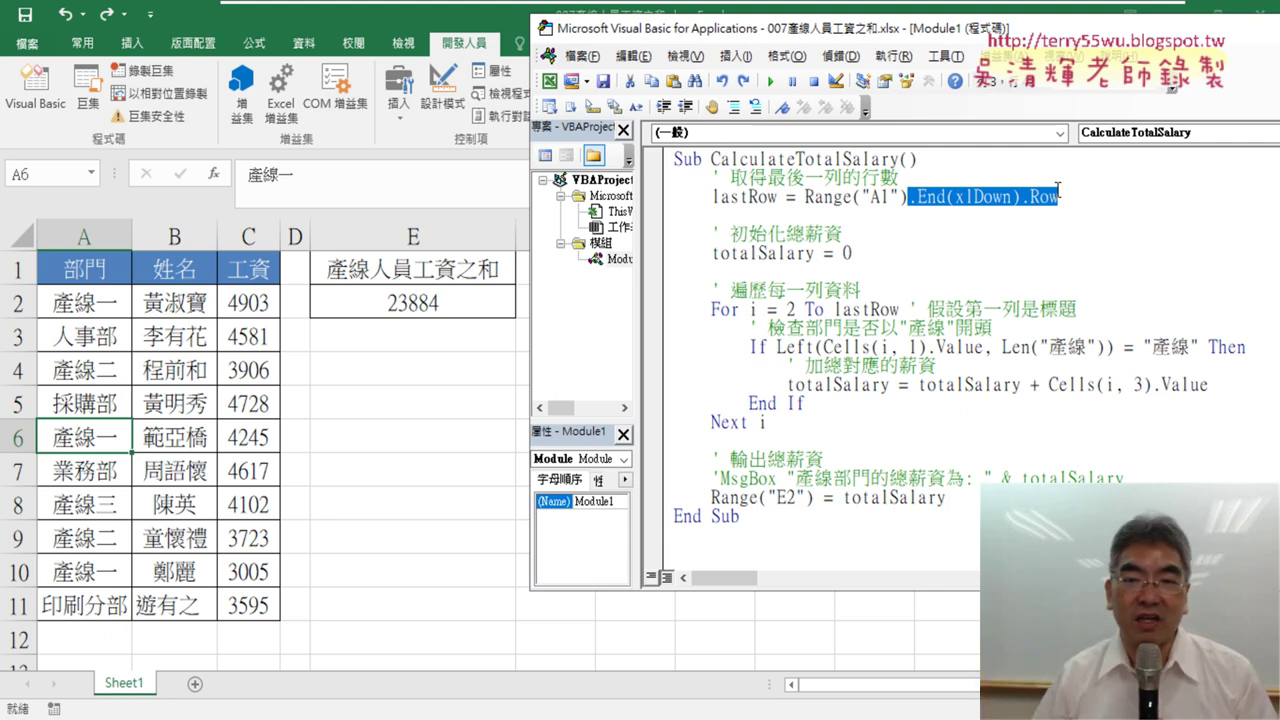
Delete the blank lines below the lastRow line and after totalSalary = 0.
{"action": "left_click", "coordinate": [826, 218]}
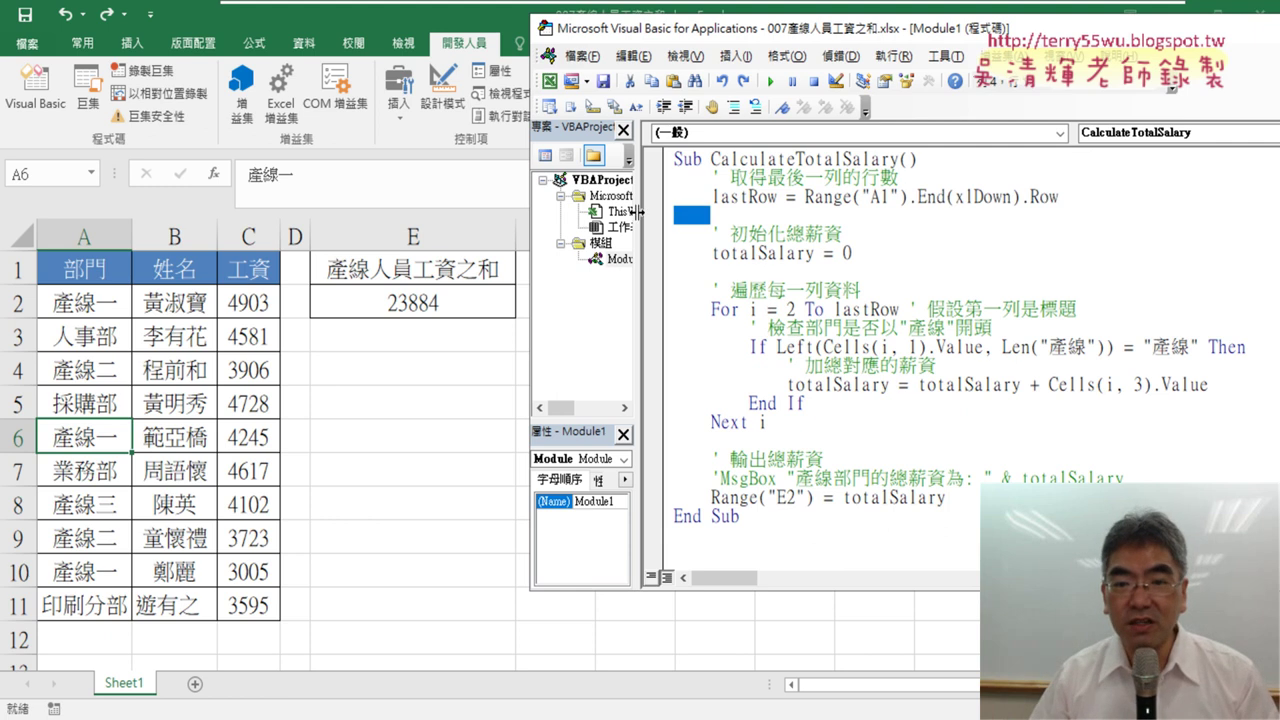
{"action": "key", "text": "Delete"}
{"action": "key", "text": "Down"}
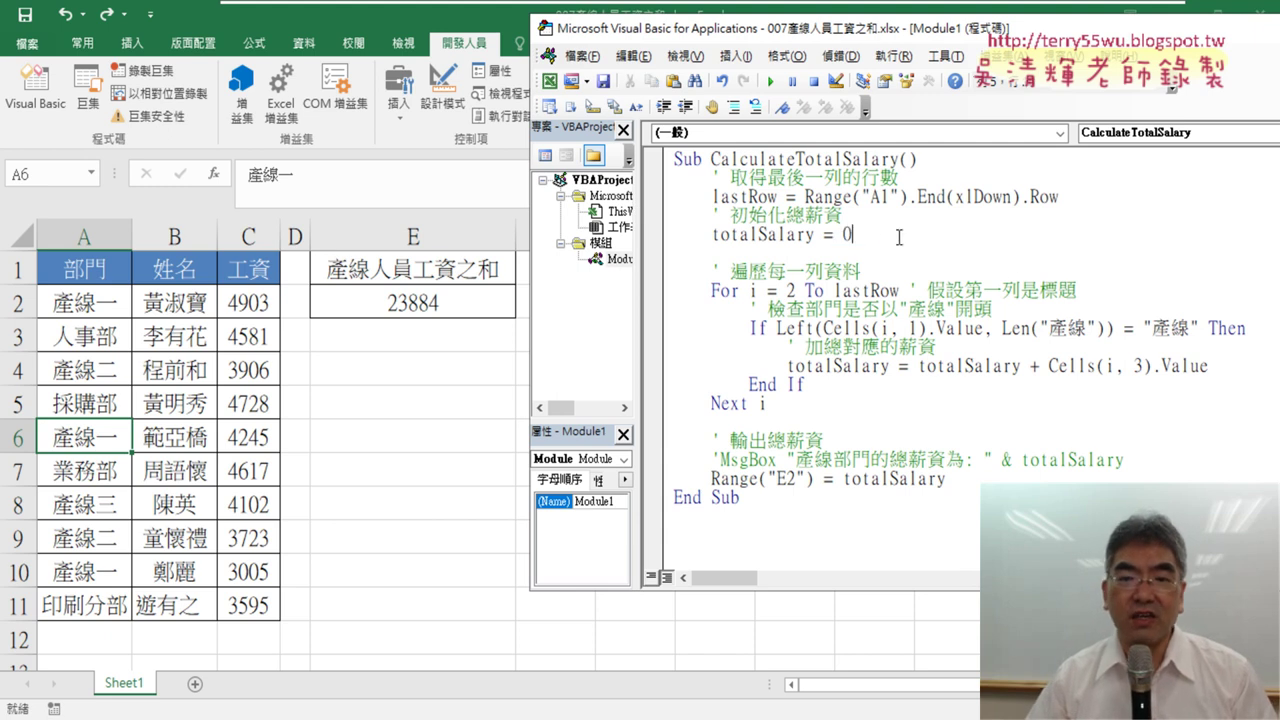
{"action": "key", "text": "Delete"}
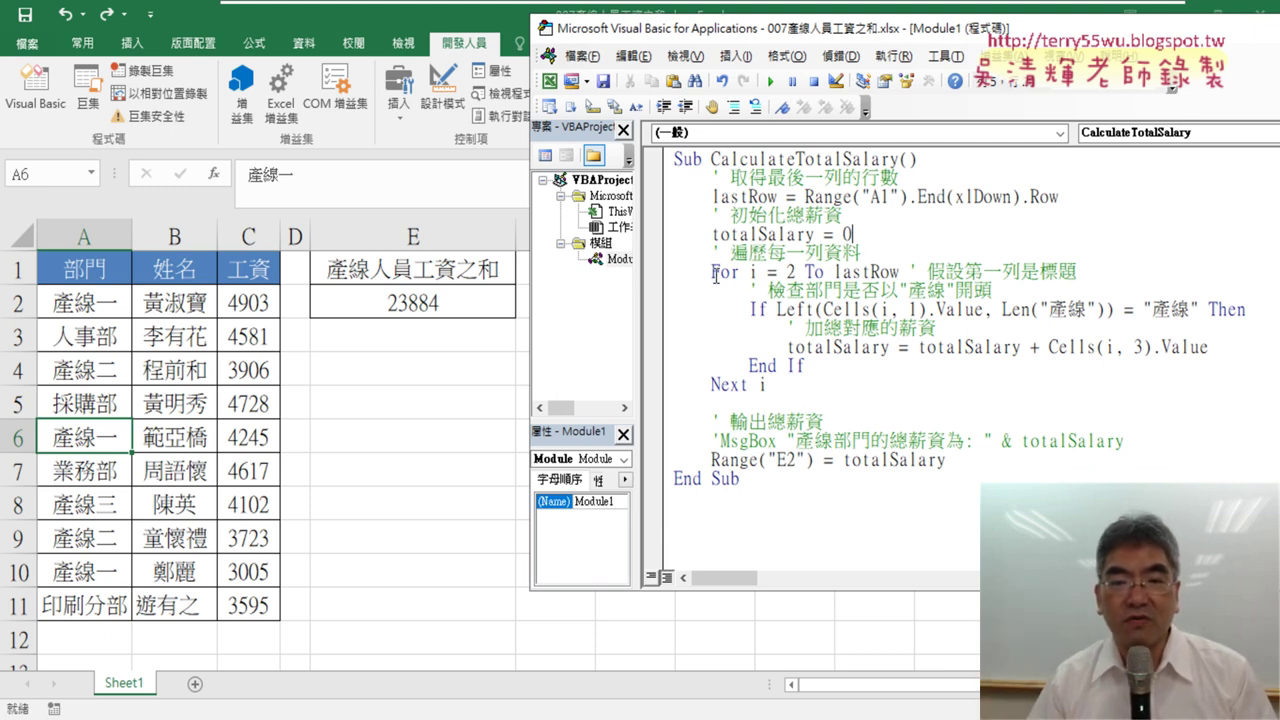
Highlight the loop range 2 To lastRow and the If keyword on the test line.
{"action": "double_click", "coordinate": [791, 272]}
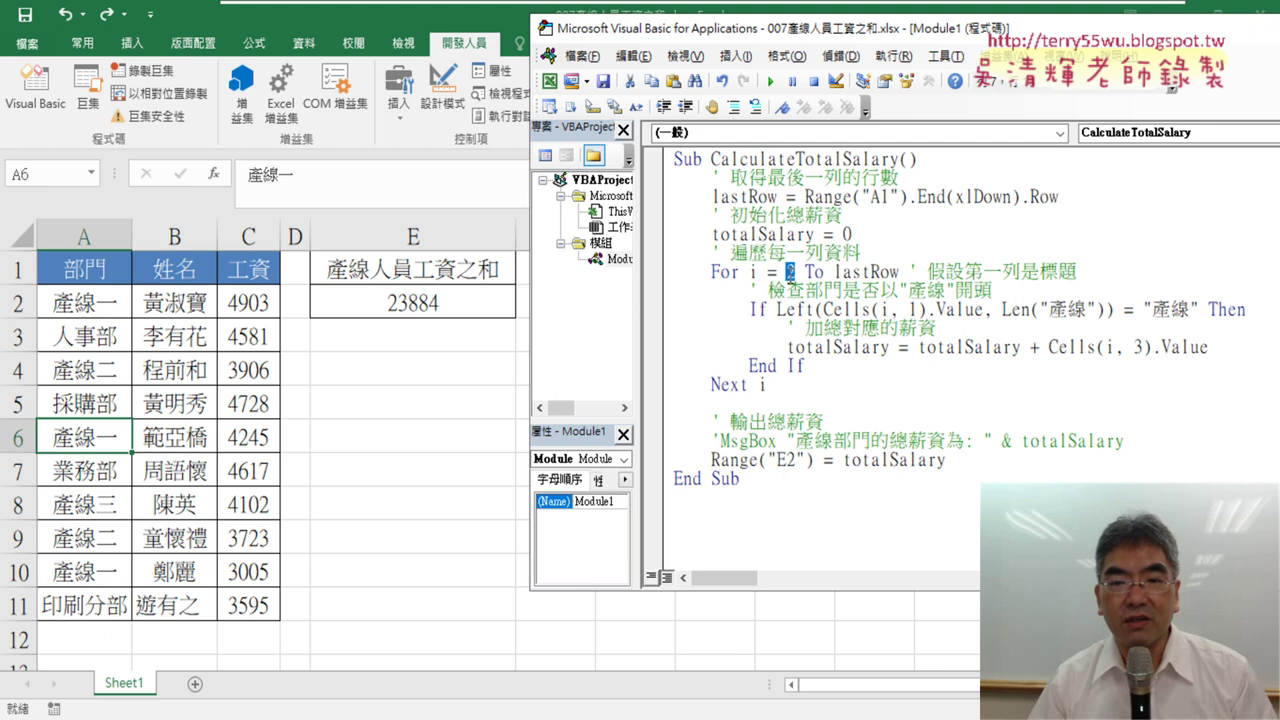
{"action": "type", "text": "2"}
{"action": "double_click", "coordinate": [840, 272]}
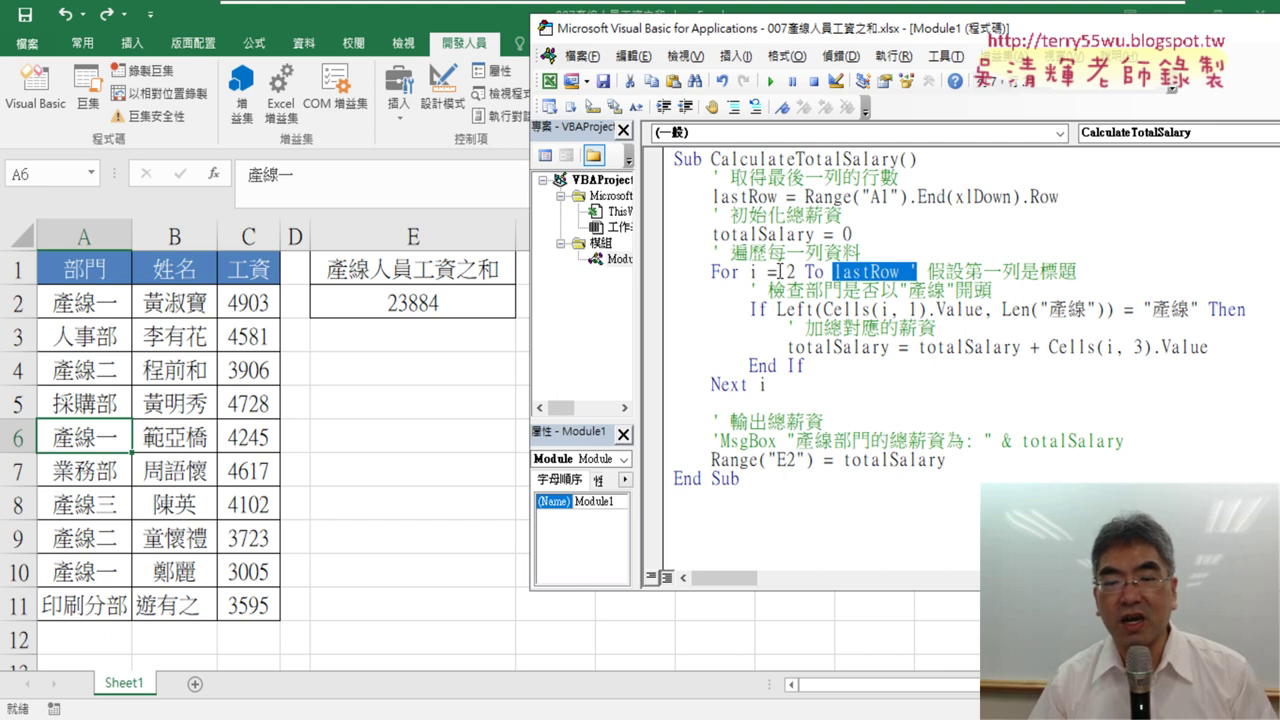
{"action": "left_click_drag", "start_coordinate": [780, 271], "coordinate": [898, 272]}
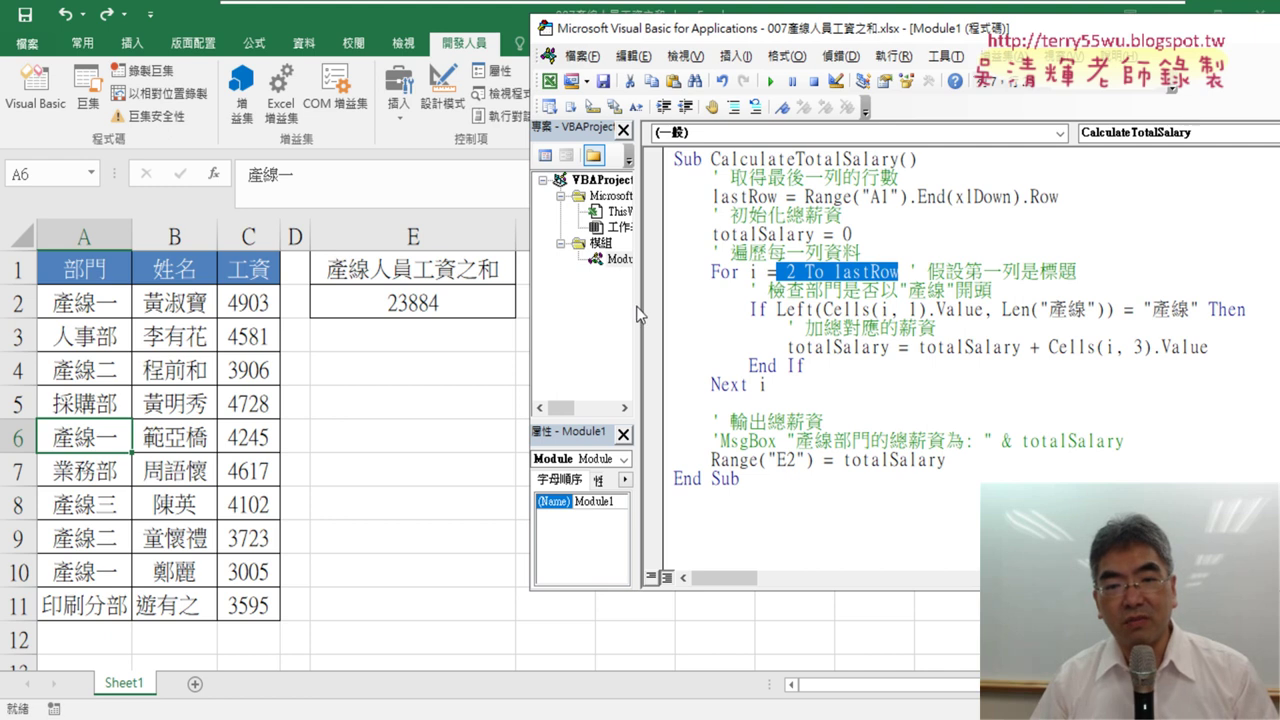
{"action": "left_click_drag", "start_coordinate": [748, 310], "coordinate": [768, 310]}
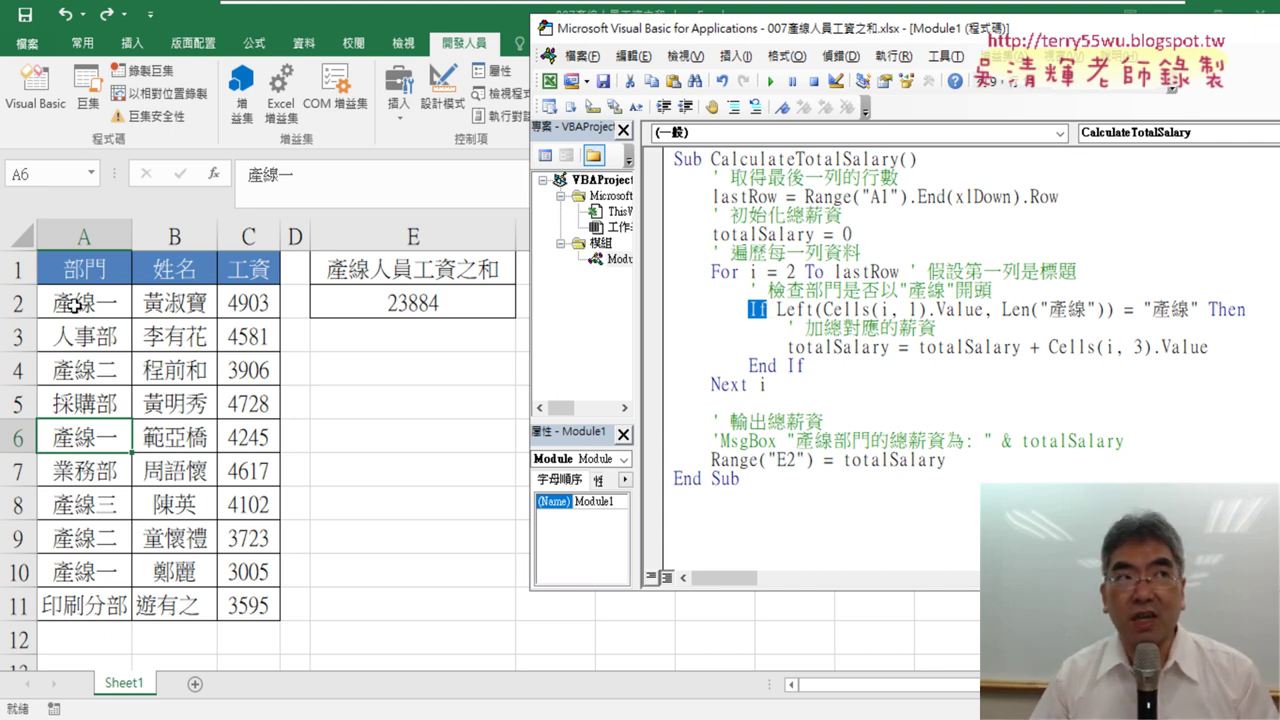
Change Cells(i, 1).Value in the If test to Cells(i, "A") without .Value.
{"action": "left_click", "coordinate": [776, 312]}
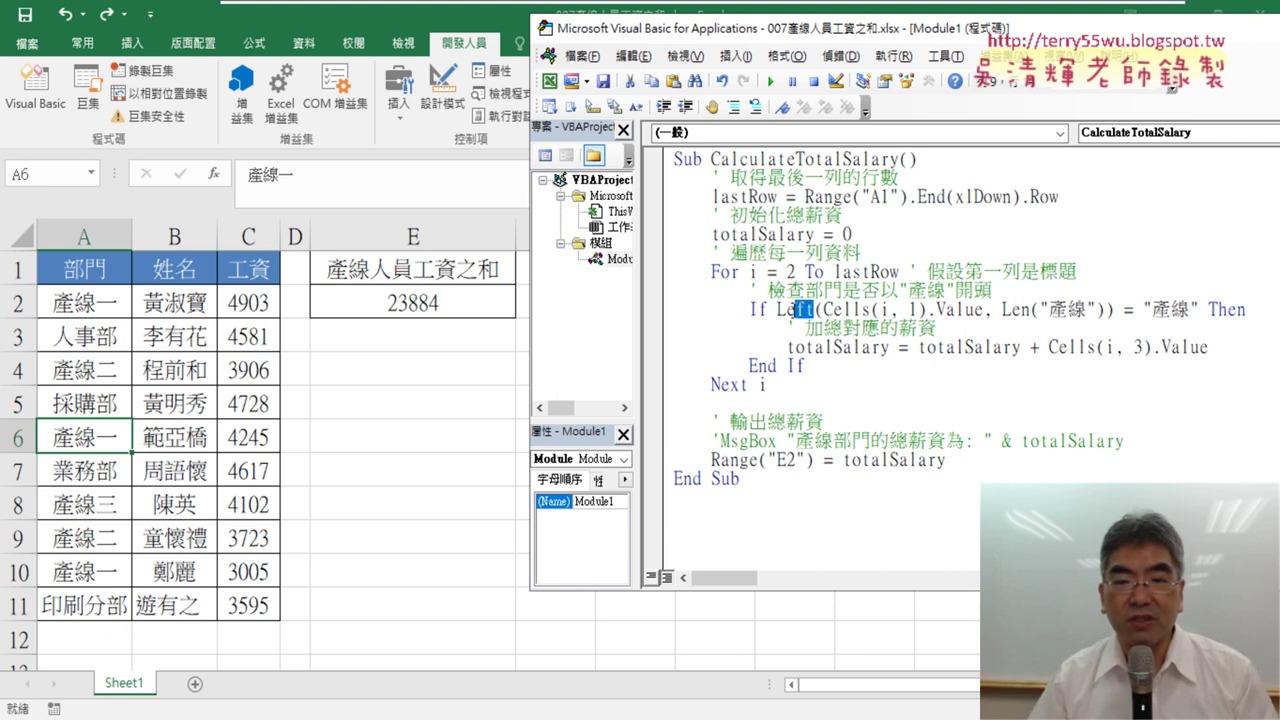
{"action": "mouse_move", "coordinate": [813, 311]}
{"action": "left_mouse_down"}
{"action": "mouse_move", "coordinate": [777, 310]}
{"action": "mouse_move", "coordinate": [917, 308]}
{"action": "left_mouse_up"}
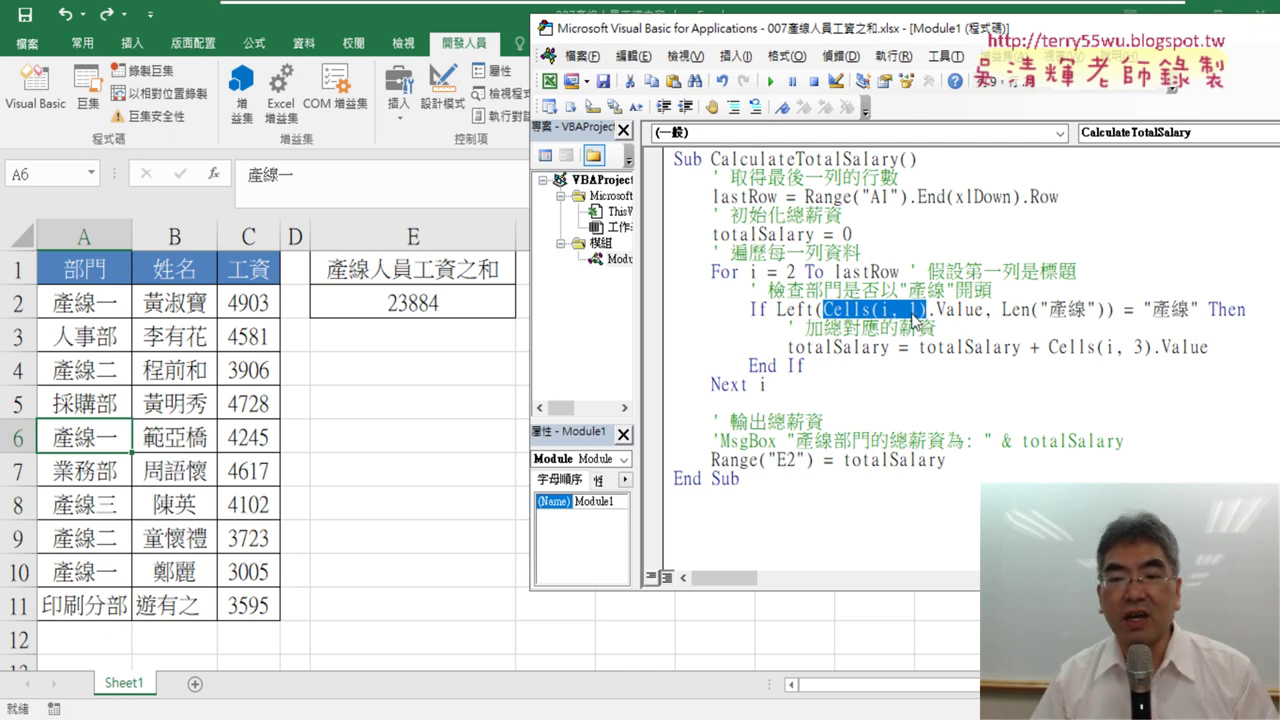
{"action": "double_click", "coordinate": [912, 310]}
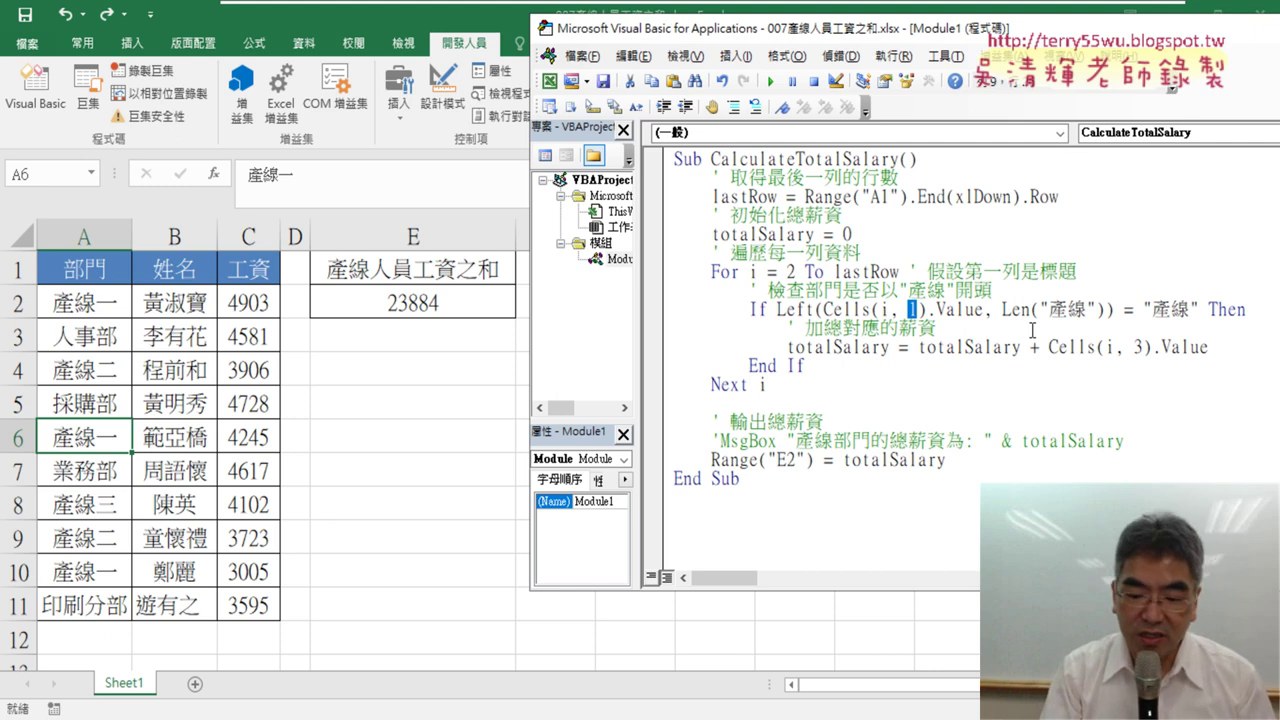
{"action": "type", "text": "\"\""}
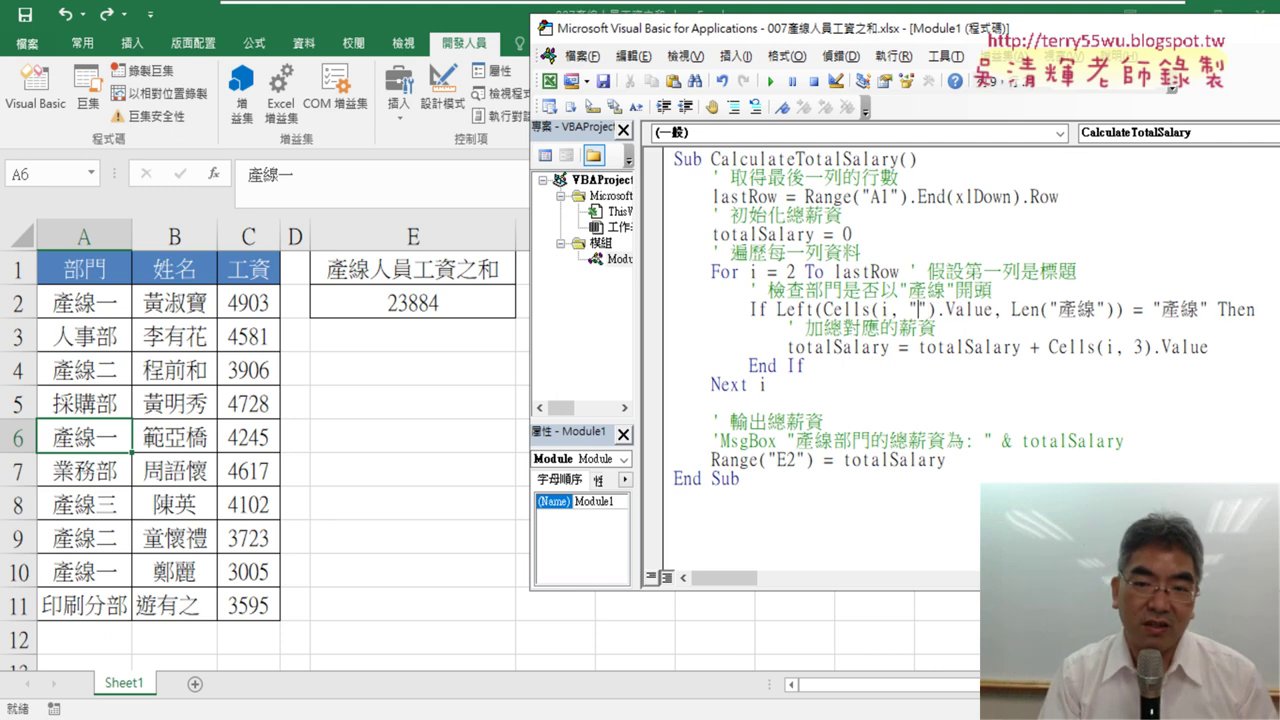
{"action": "type", "text": "A"}
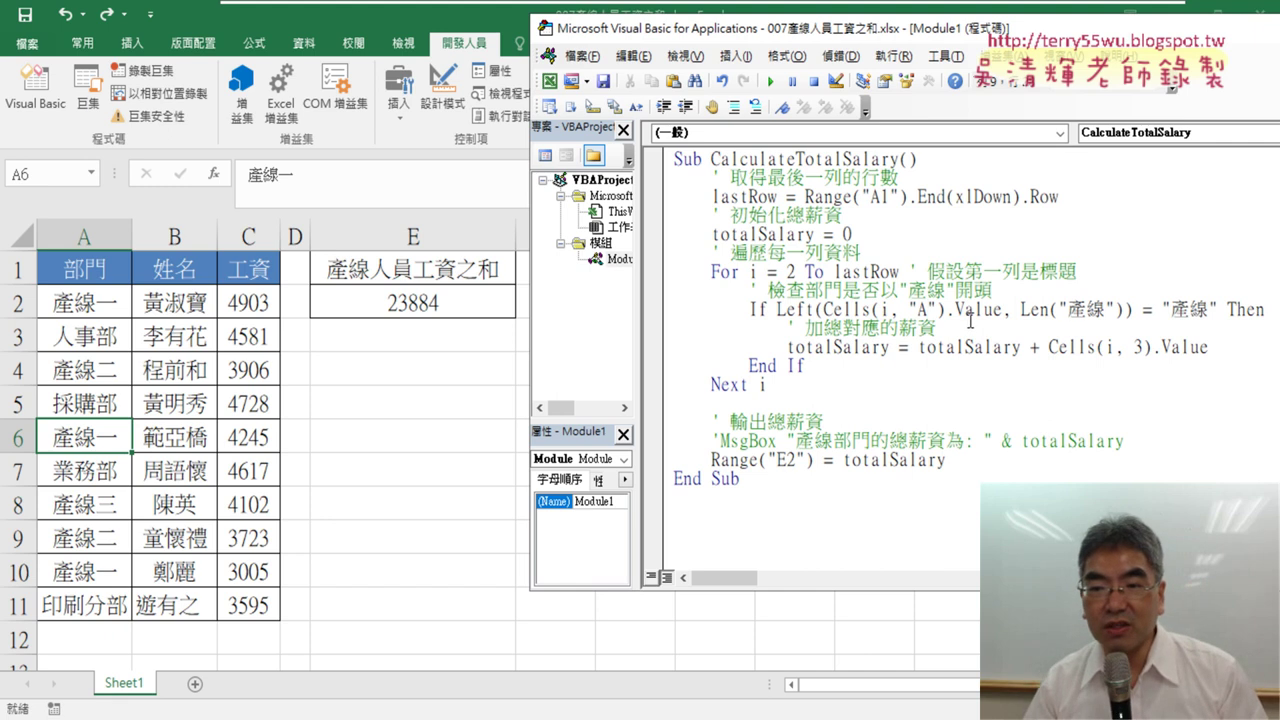
{"action": "mouse_move", "coordinate": [945, 310]}
{"action": "left_mouse_down"}
{"action": "mouse_move", "coordinate": [1007, 321]}
{"action": "mouse_move", "coordinate": [1002, 312]}
{"action": "left_mouse_up"}
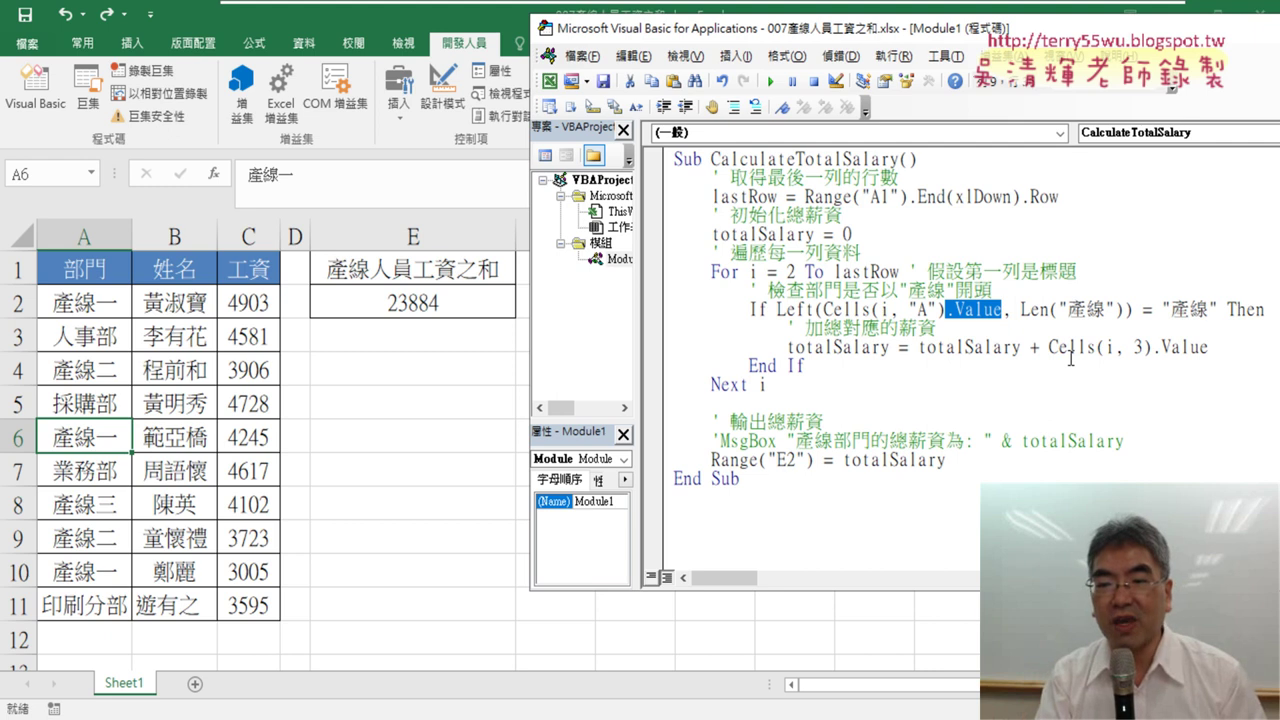
{"action": "key", "text": "Delete"}
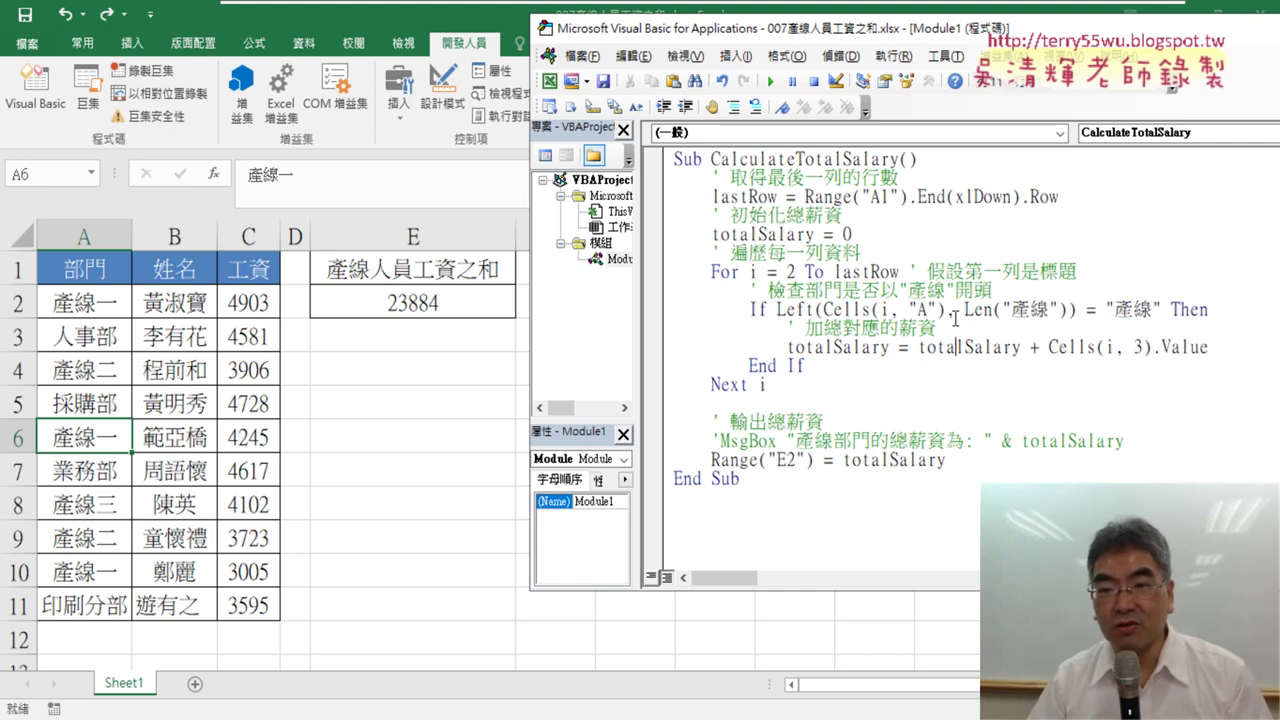
Replace Len("產線") with 2 so the test reads Left(Cells(i, "A"), 2) = "產線".
{"action": "left_click_drag", "start_coordinate": [945, 310], "coordinate": [1068, 310]}
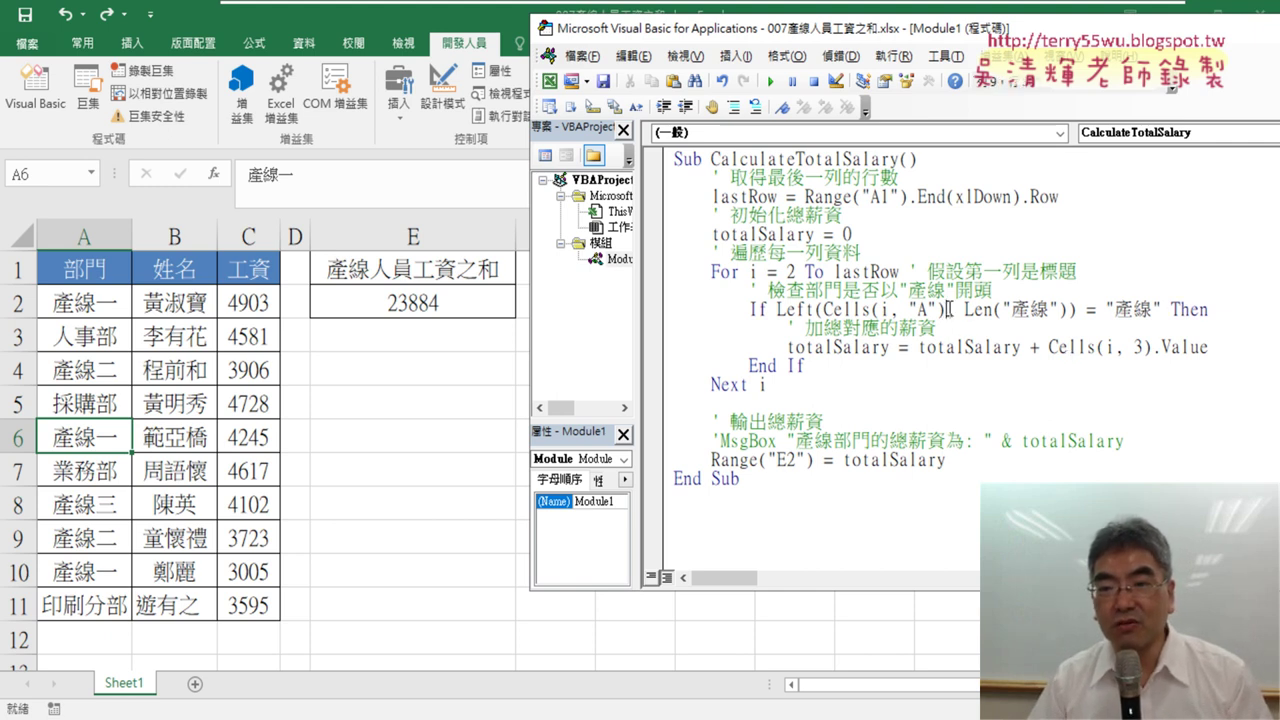
{"action": "left_click", "coordinate": [1068, 310]}
{"action": "left_click_drag", "start_coordinate": [965, 312], "coordinate": [1070, 312]}
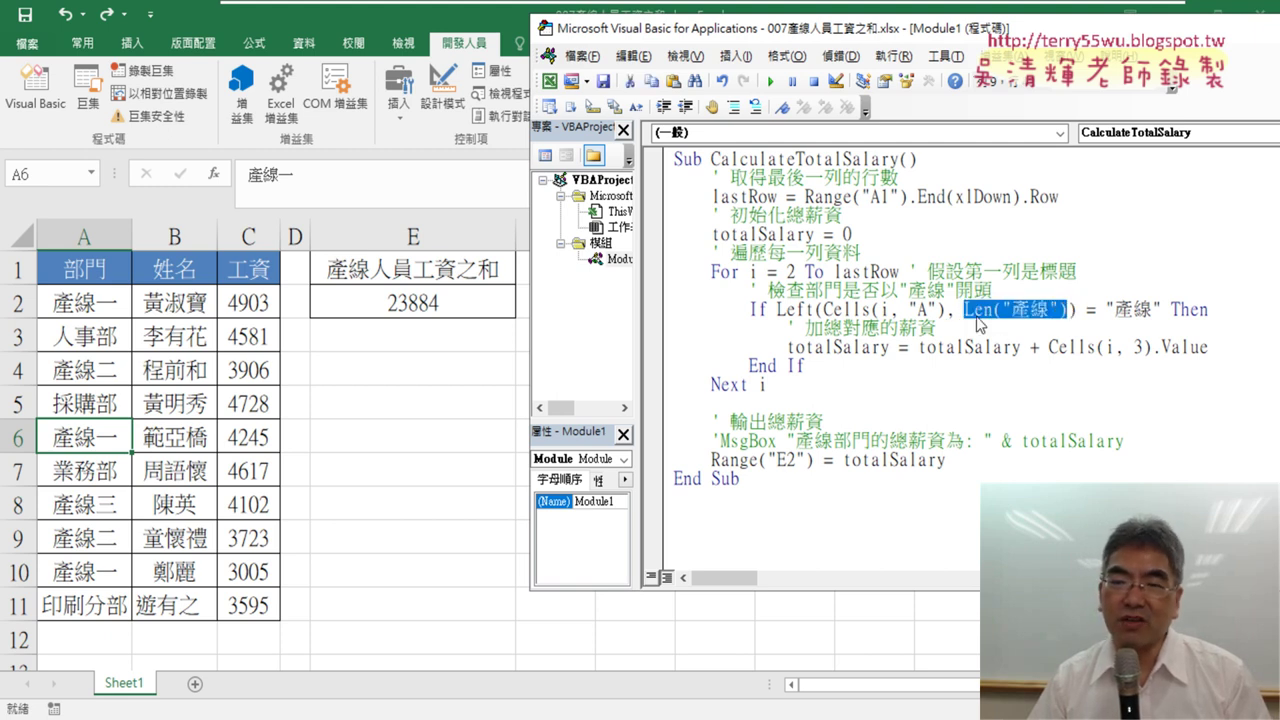
{"action": "left_click", "coordinate": [1018, 314]}
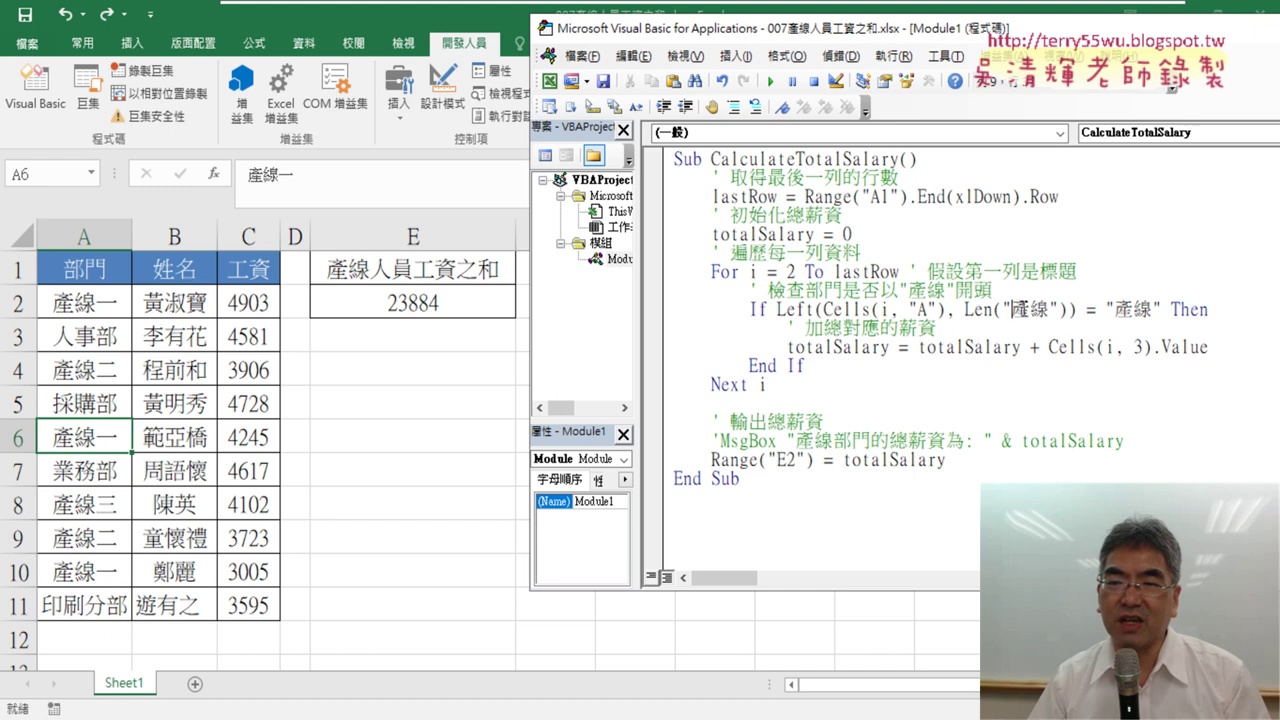
{"action": "double_click", "coordinate": [1020, 312]}
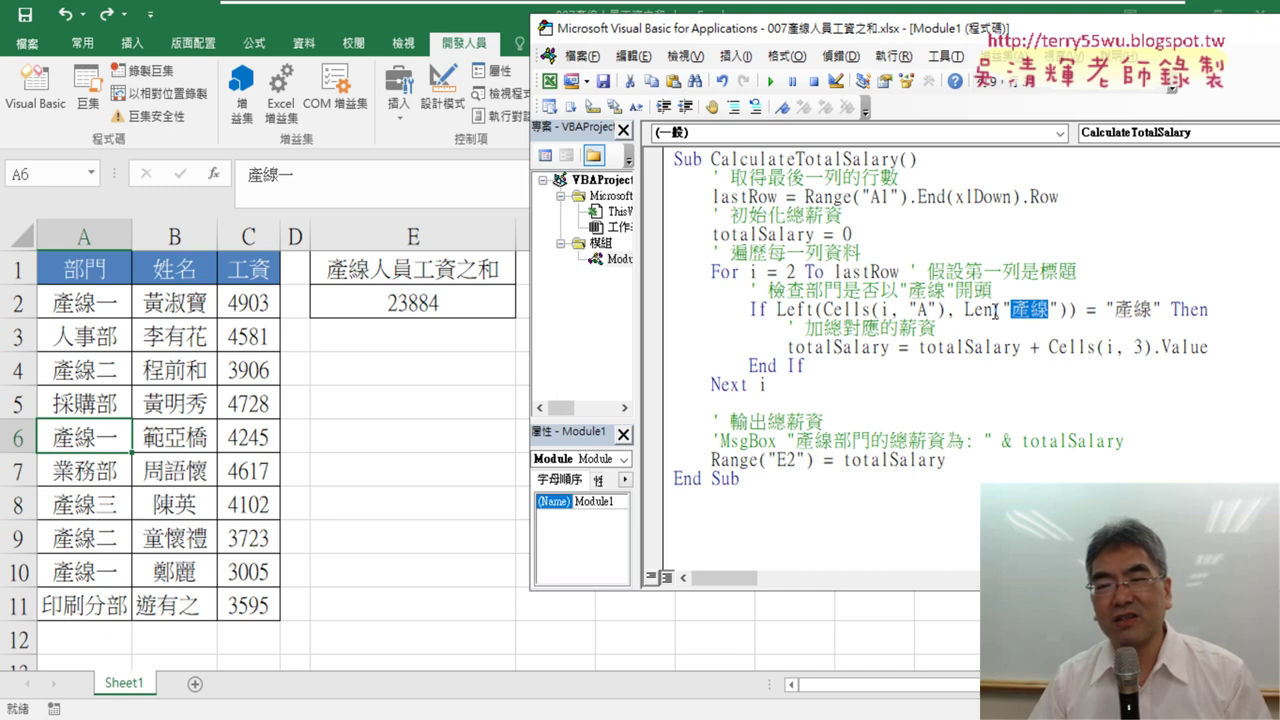
{"action": "left_click_drag", "start_coordinate": [966, 312], "coordinate": [1070, 310]}
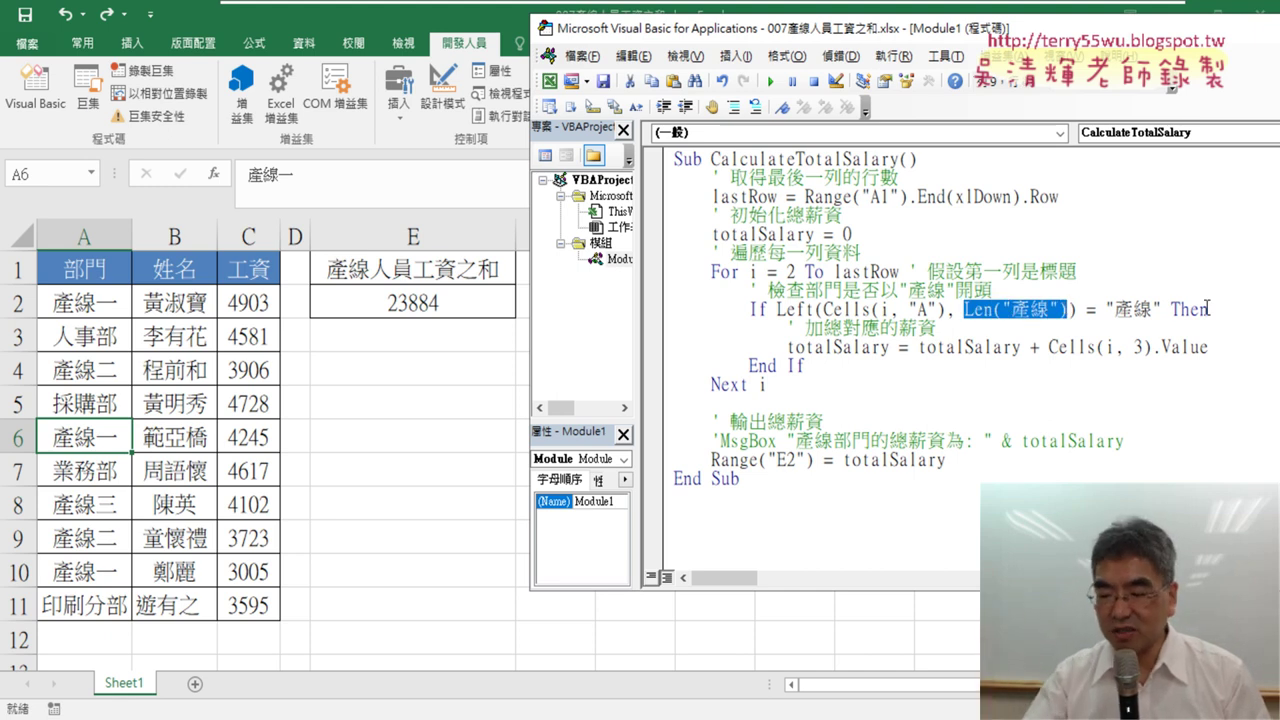
{"action": "type", "text": "2"}
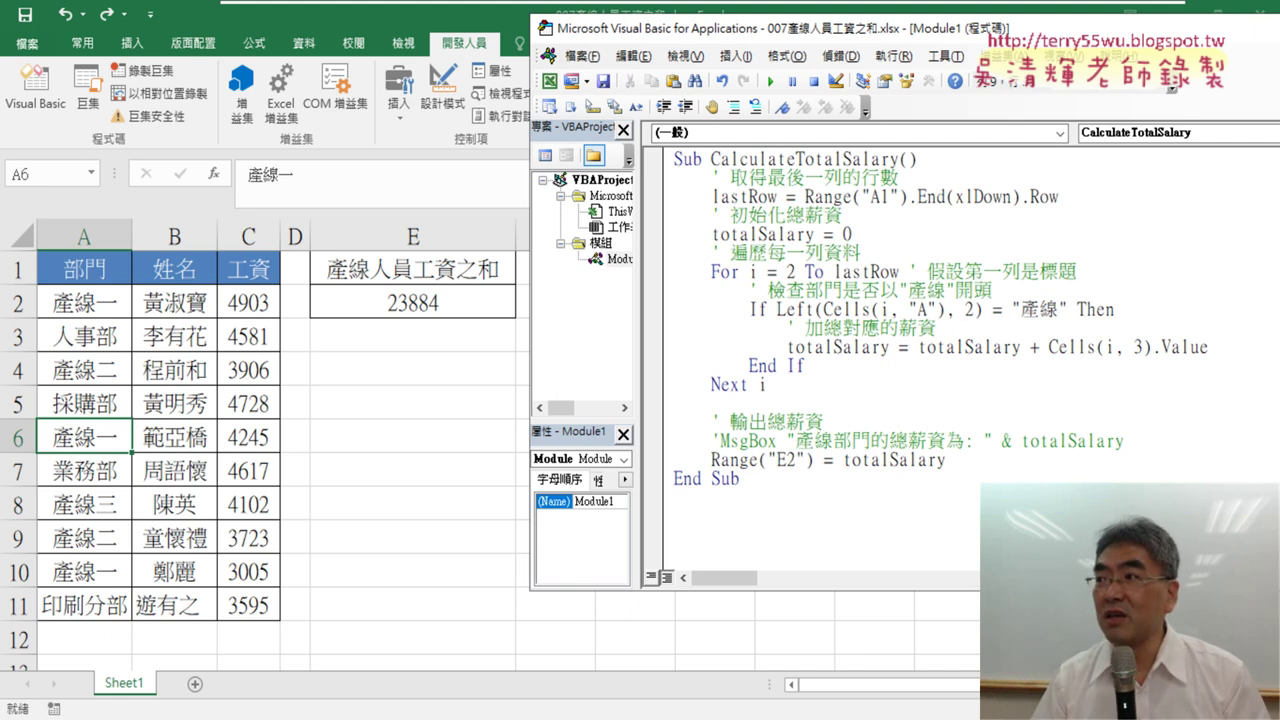
{"action": "key", "text": "ctrl+z"}
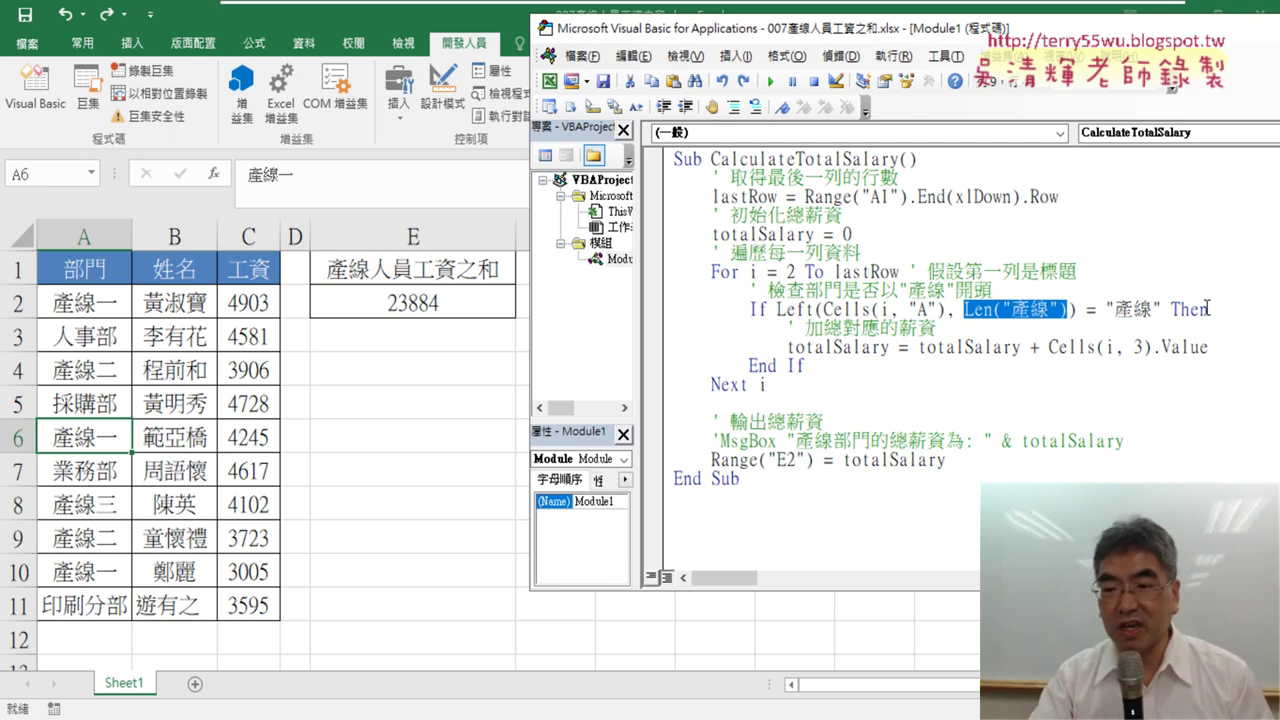
{"action": "type", "text": "2"}
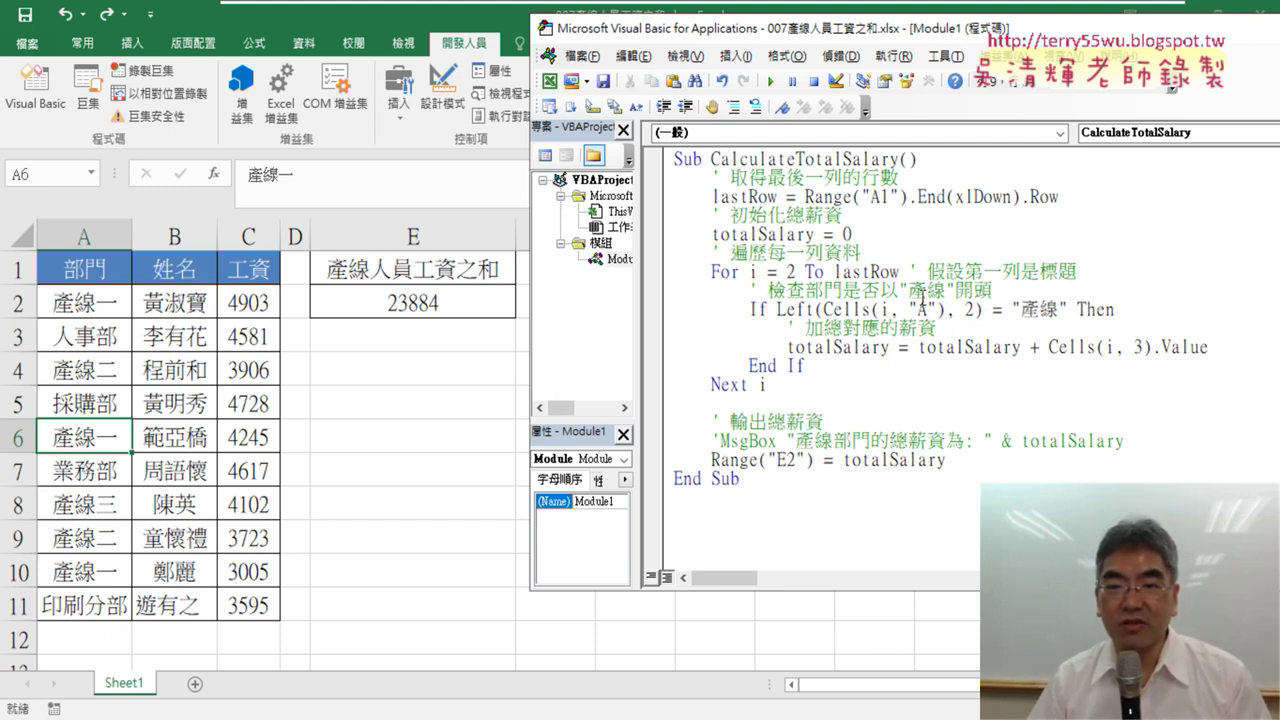
Highlight the Left expression, the 產線 string, and the whole comparison.
{"action": "left_click_drag", "start_coordinate": [779, 309], "coordinate": [955, 311]}
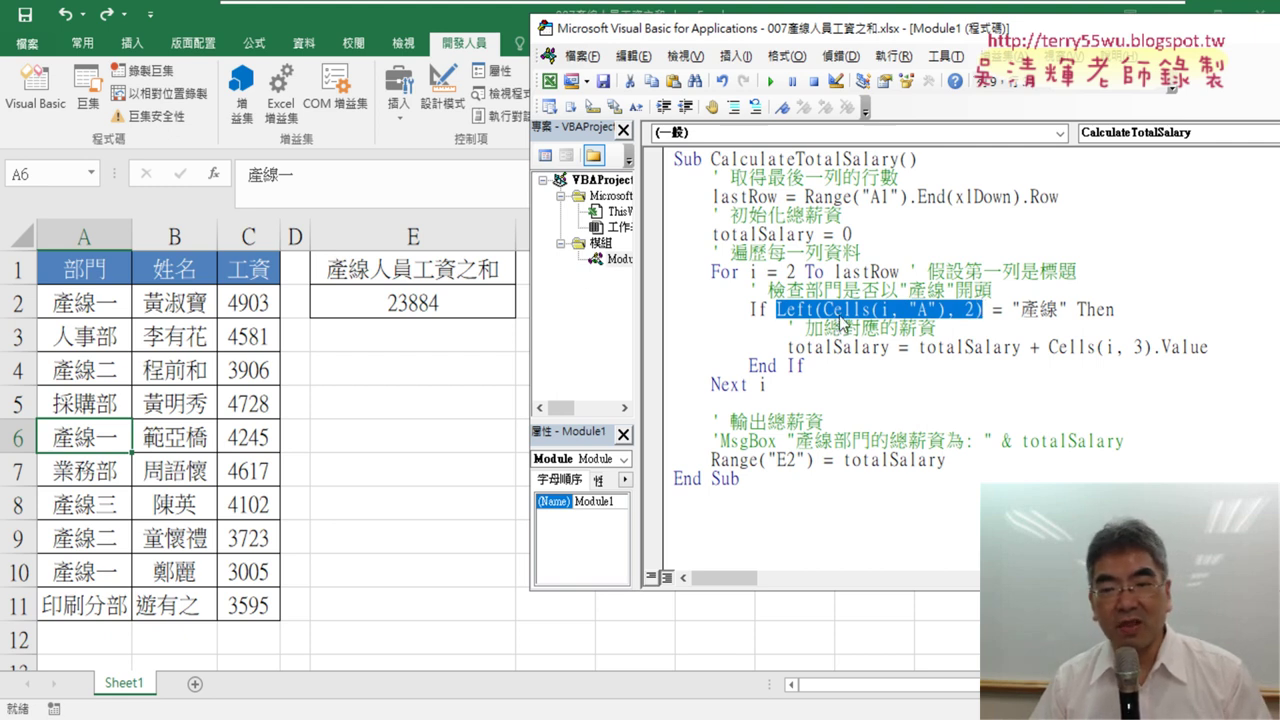
{"action": "left_click_drag", "start_coordinate": [1025, 315], "coordinate": [1058, 316]}
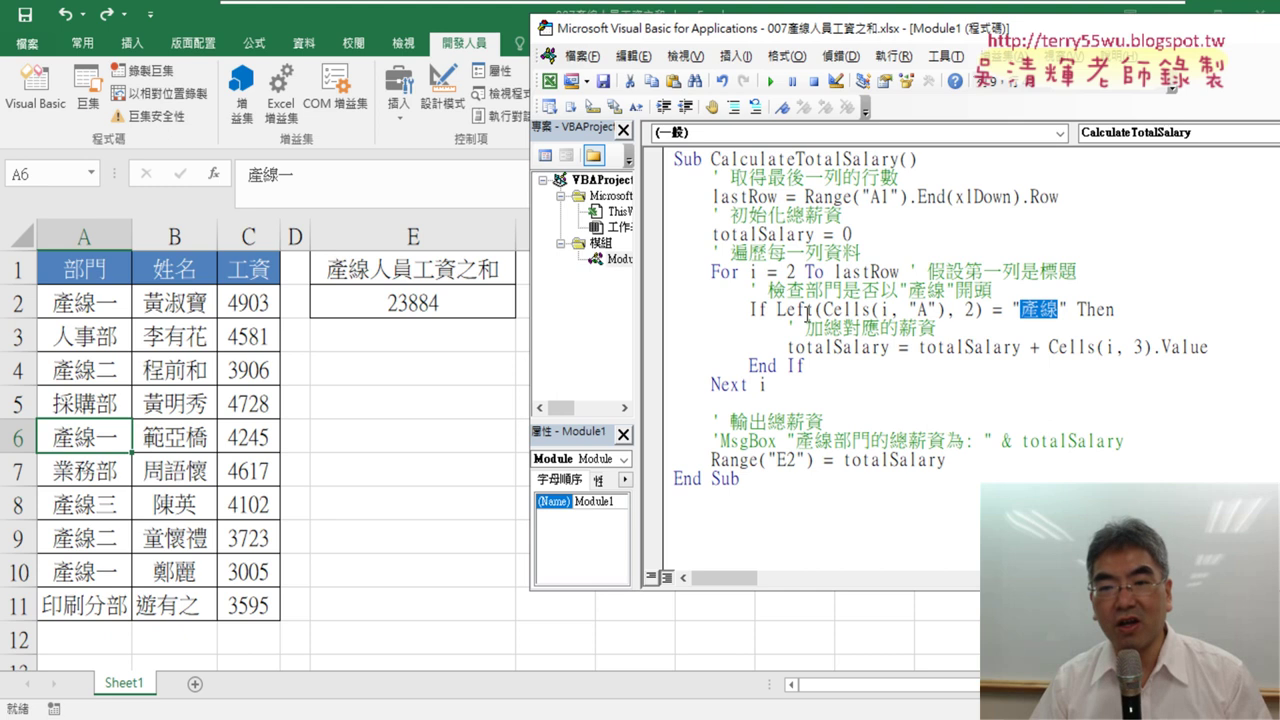
{"action": "left_click_drag", "start_coordinate": [779, 313], "coordinate": [1076, 305]}
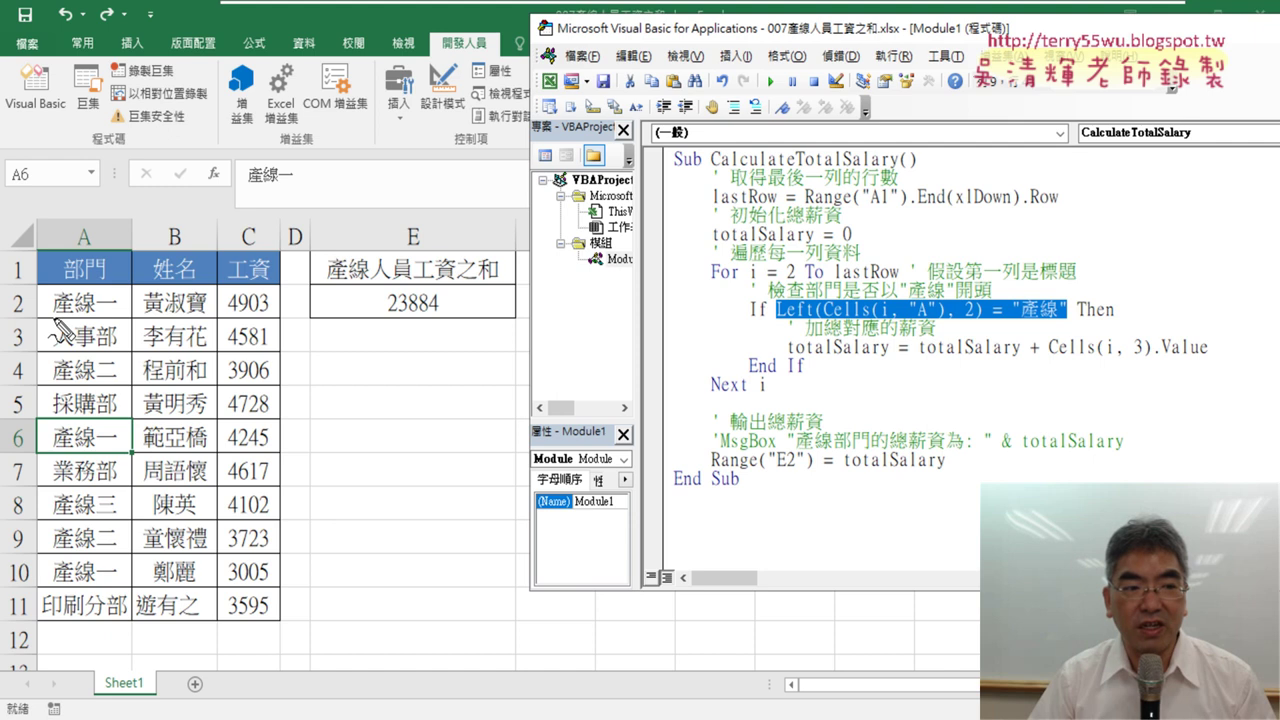
{"action": "mouse_move", "coordinate": [52, 317]}
{"action": "left_mouse_down"}
{"action": "mouse_move", "coordinate": [1022, 272]}
{"action": "mouse_move", "coordinate": [1056, 326]}
{"action": "left_mouse_up"}
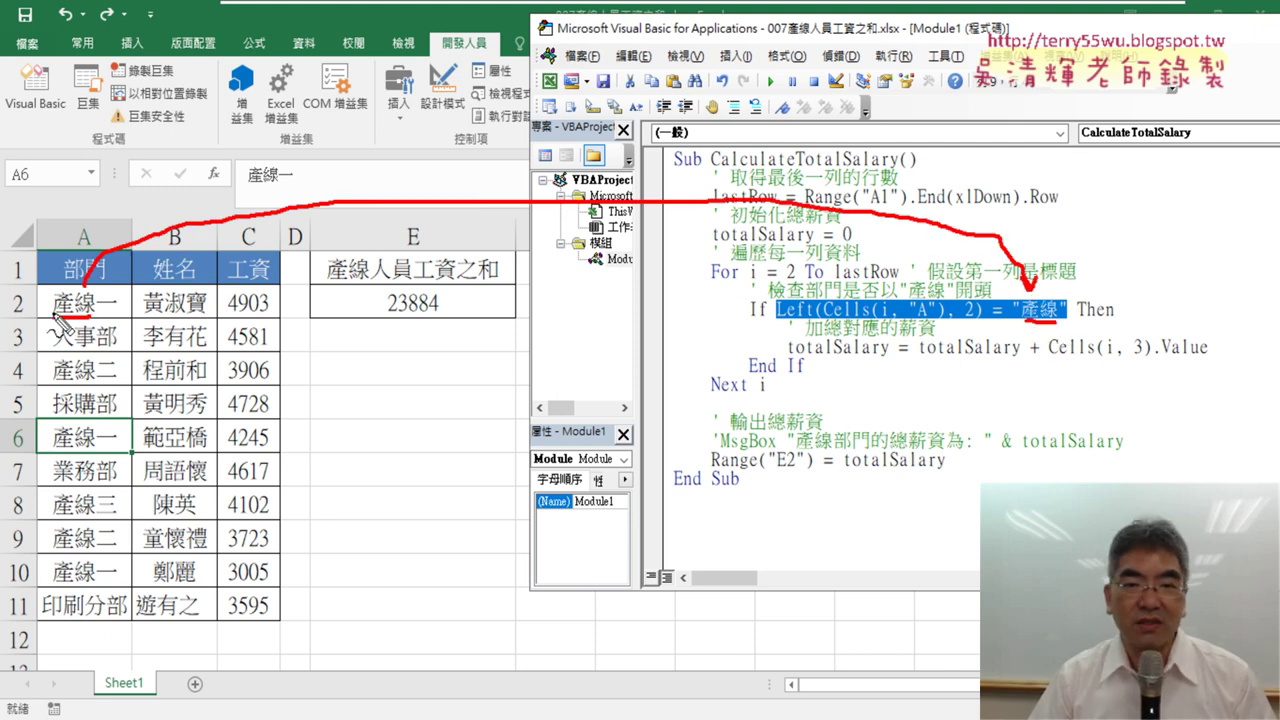
{"action": "mouse_move", "coordinate": [1068, 358]}
{"action": "left_mouse_down"}
{"action": "mouse_move", "coordinate": [1100, 358]}
{"action": "mouse_move", "coordinate": [1114, 324]}
{"action": "left_mouse_up"}
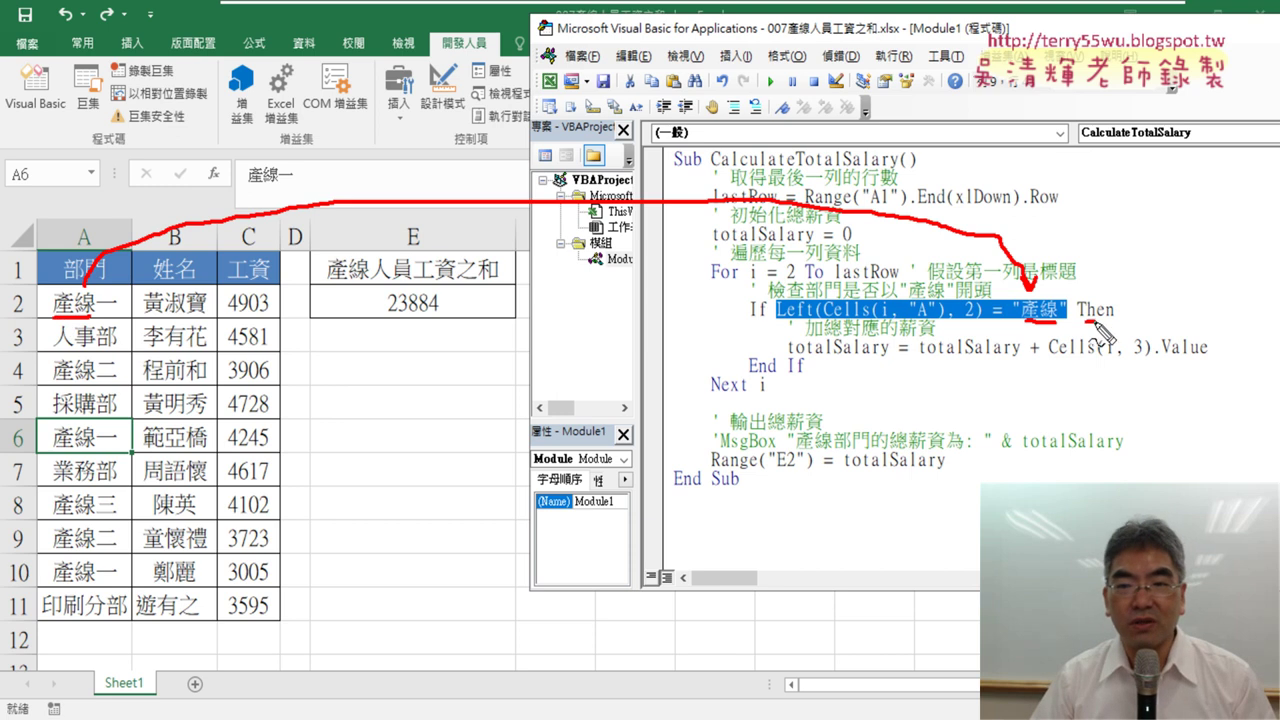
{"action": "mouse_move", "coordinate": [757, 326]}
{"action": "left_mouse_down"}
{"action": "mouse_move", "coordinate": [780, 337]}
{"action": "mouse_move", "coordinate": [770, 343]}
{"action": "left_mouse_up"}
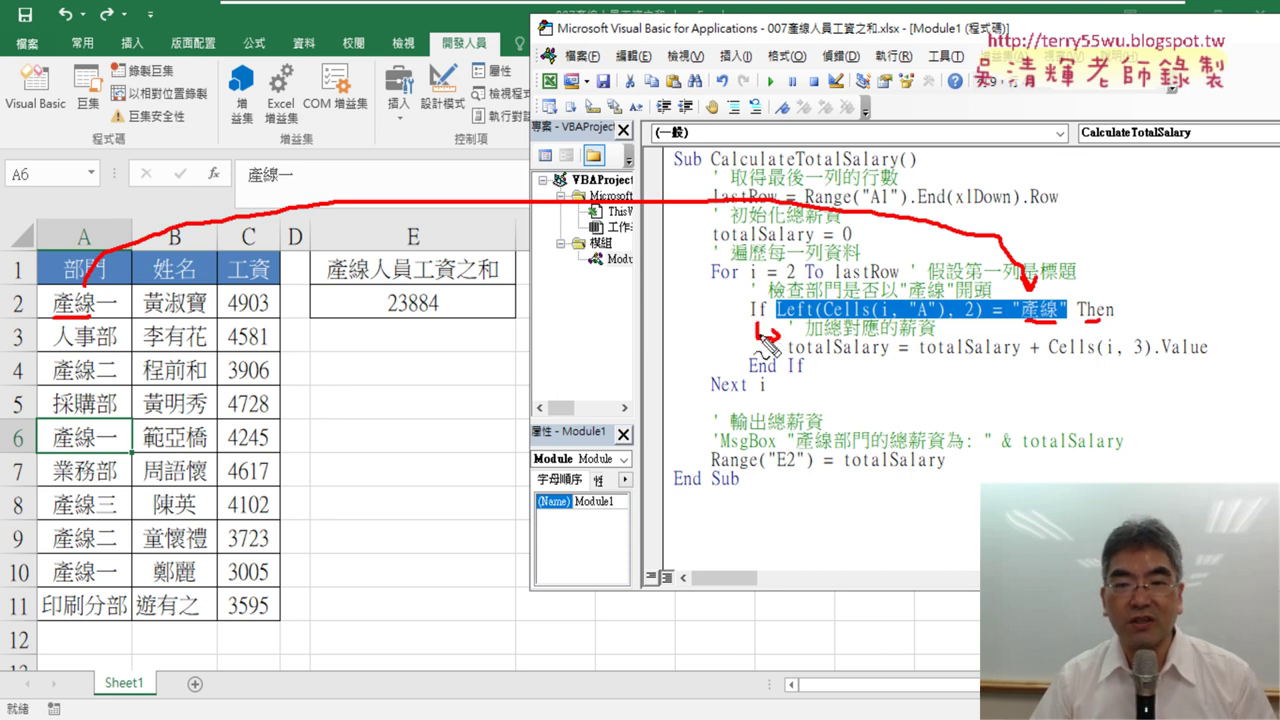
{"action": "mouse_move", "coordinate": [726, 298]}
{"action": "left_mouse_down"}
{"action": "mouse_move", "coordinate": [744, 378]}
{"action": "mouse_move", "coordinate": [658, 300]}
{"action": "mouse_move", "coordinate": [712, 274]}
{"action": "left_mouse_up"}
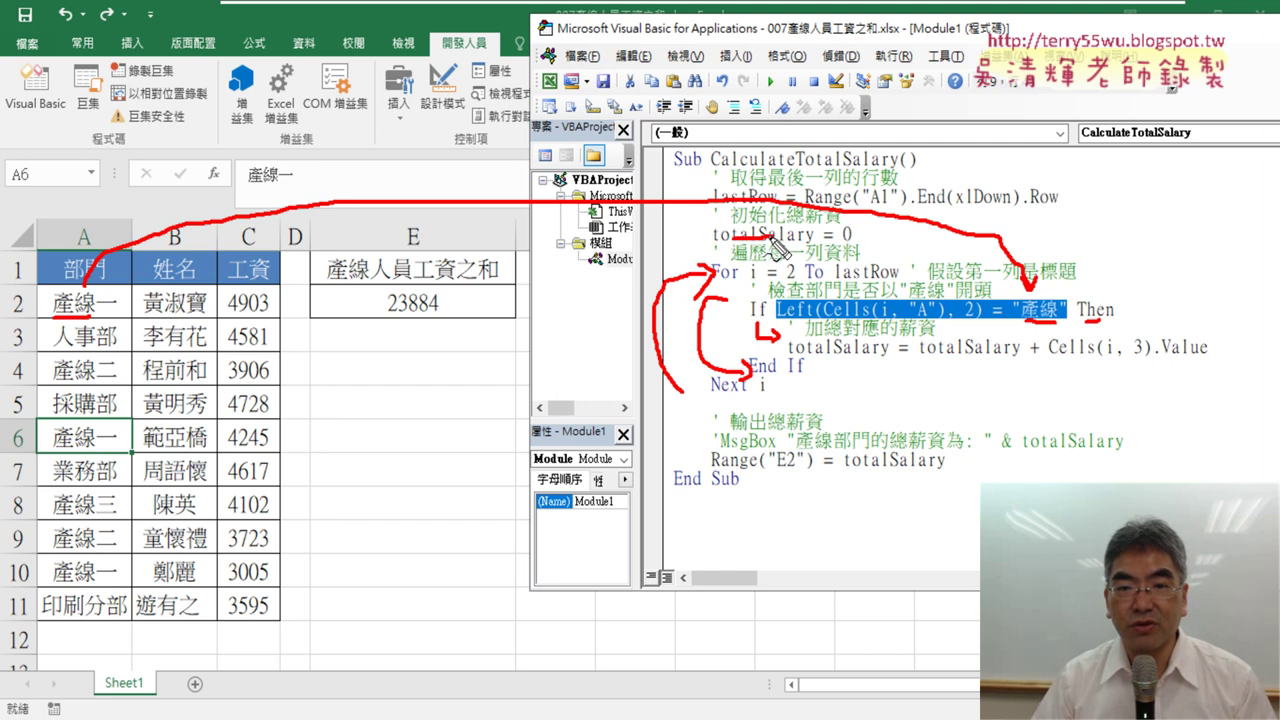
{"action": "left_click_drag", "start_coordinate": [840, 244], "coordinate": [853, 243]}
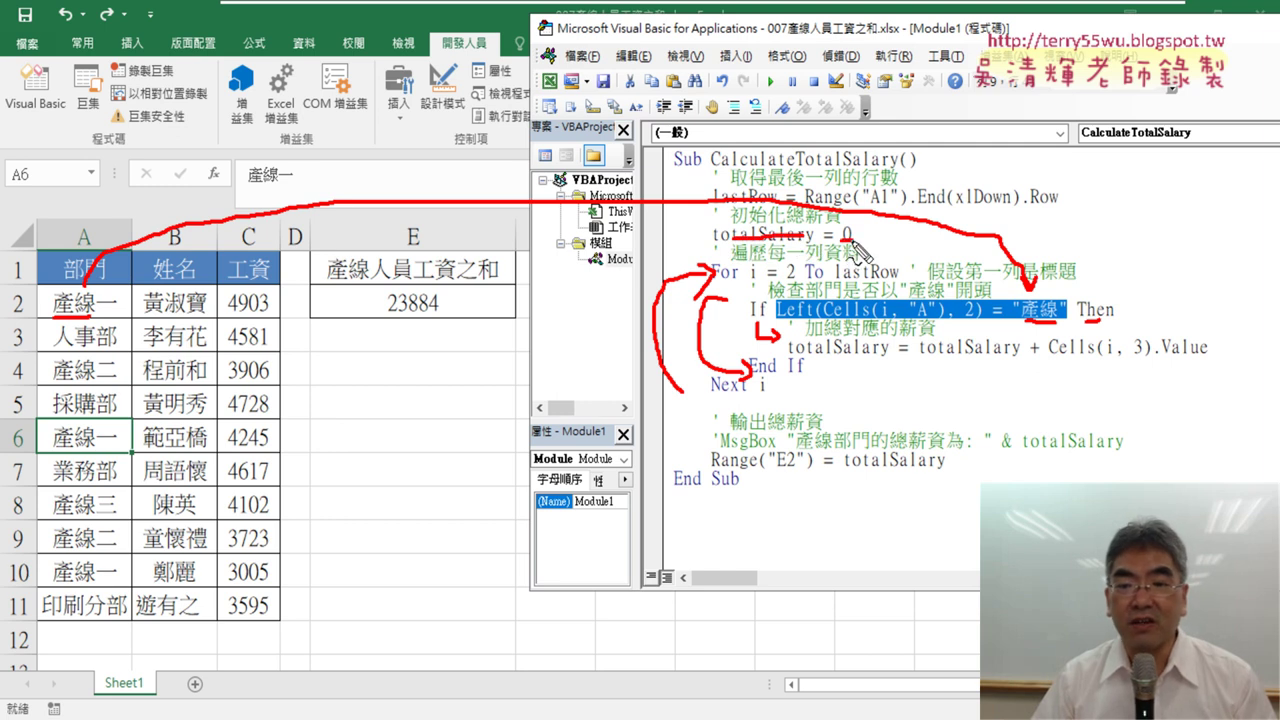
{"action": "left_click_drag", "start_coordinate": [932, 357], "coordinate": [1013, 358]}
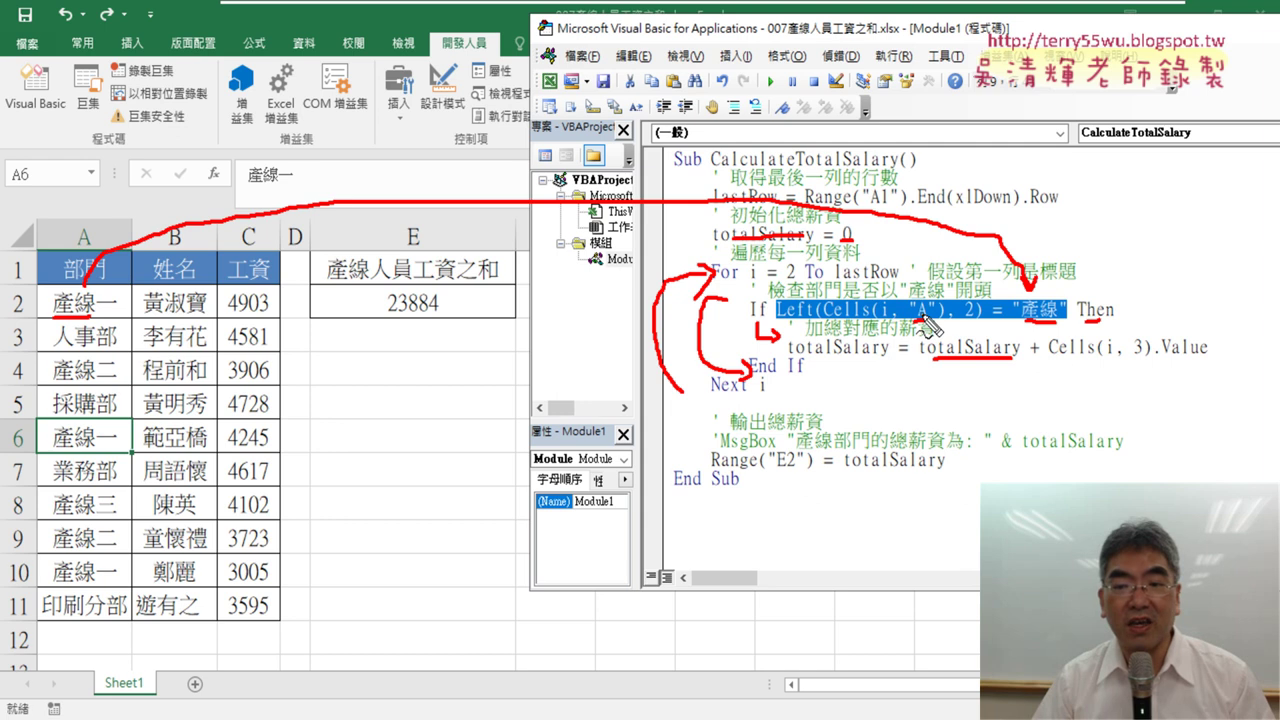
{"action": "left_click_drag", "start_coordinate": [1132, 358], "coordinate": [1143, 355]}
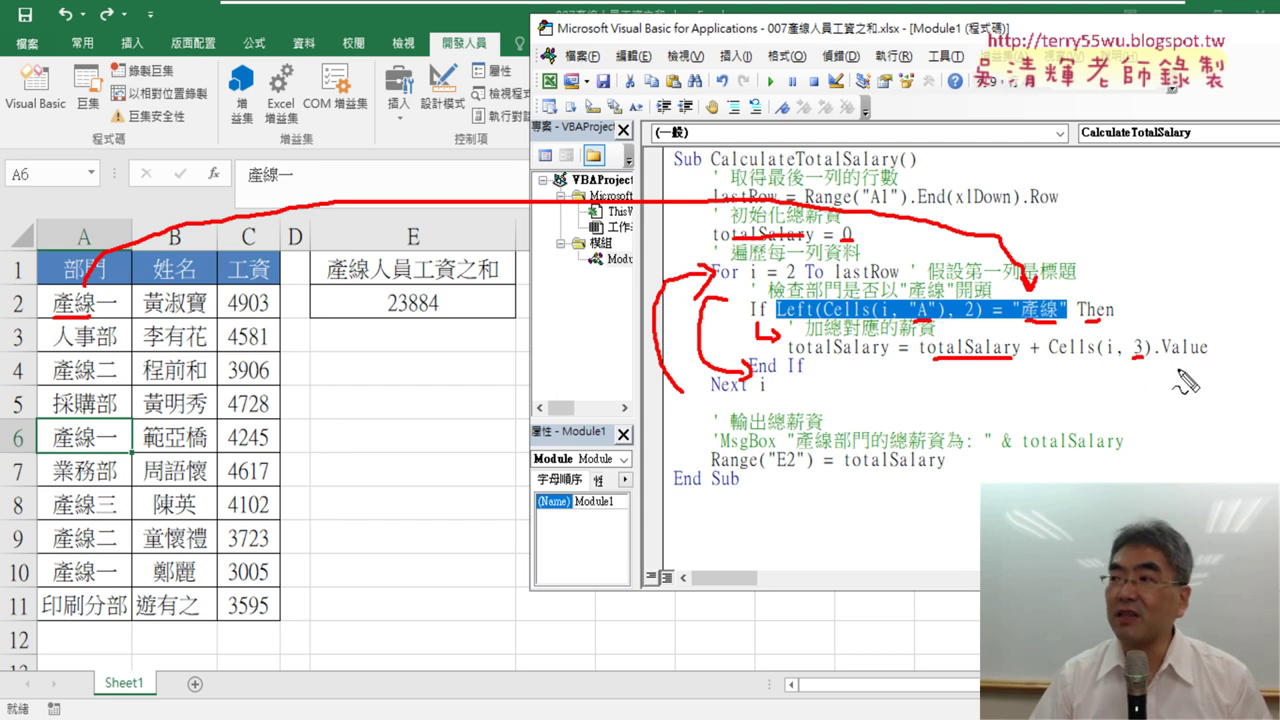
{"action": "mouse_move", "coordinate": [228, 312]}
{"action": "left_mouse_down"}
{"action": "mouse_move", "coordinate": [282, 318]}
{"action": "mouse_move", "coordinate": [222, 314]}
{"action": "left_mouse_up"}
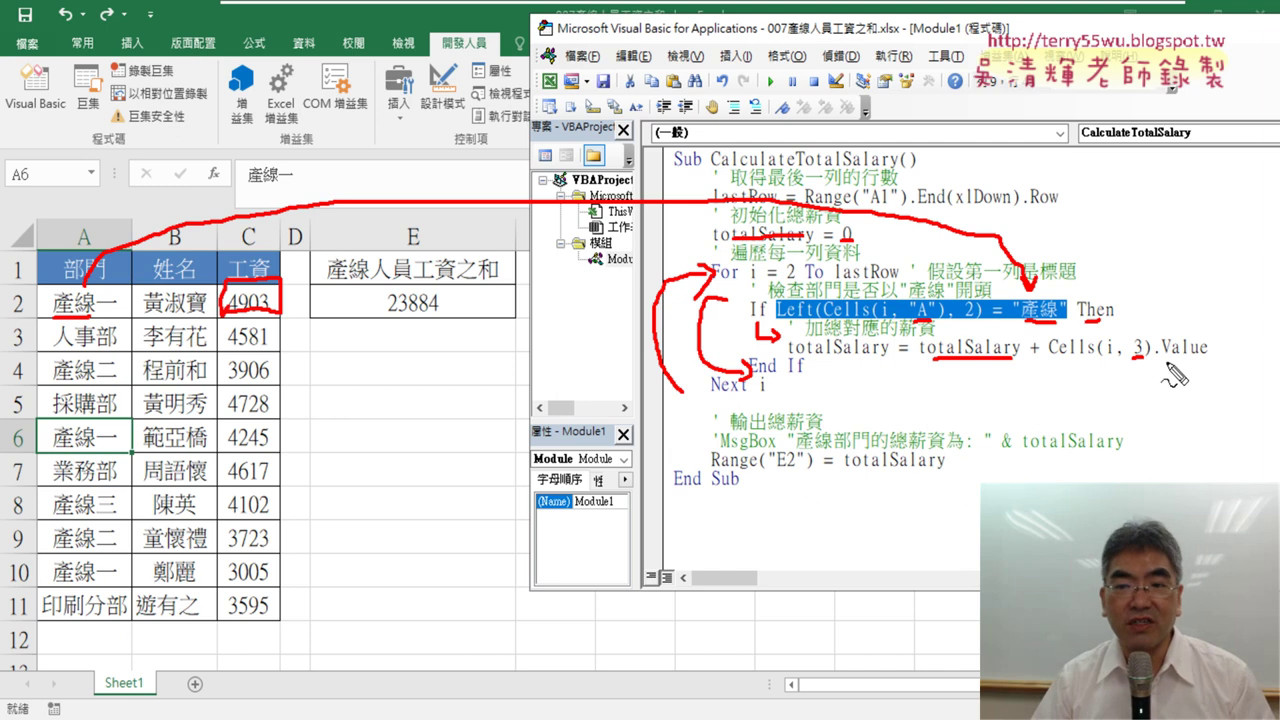
{"action": "mouse_move", "coordinate": [1033, 364]}
{"action": "left_mouse_down"}
{"action": "mouse_move", "coordinate": [1013, 417]}
{"action": "mouse_move", "coordinate": [888, 366]}
{"action": "left_mouse_up"}
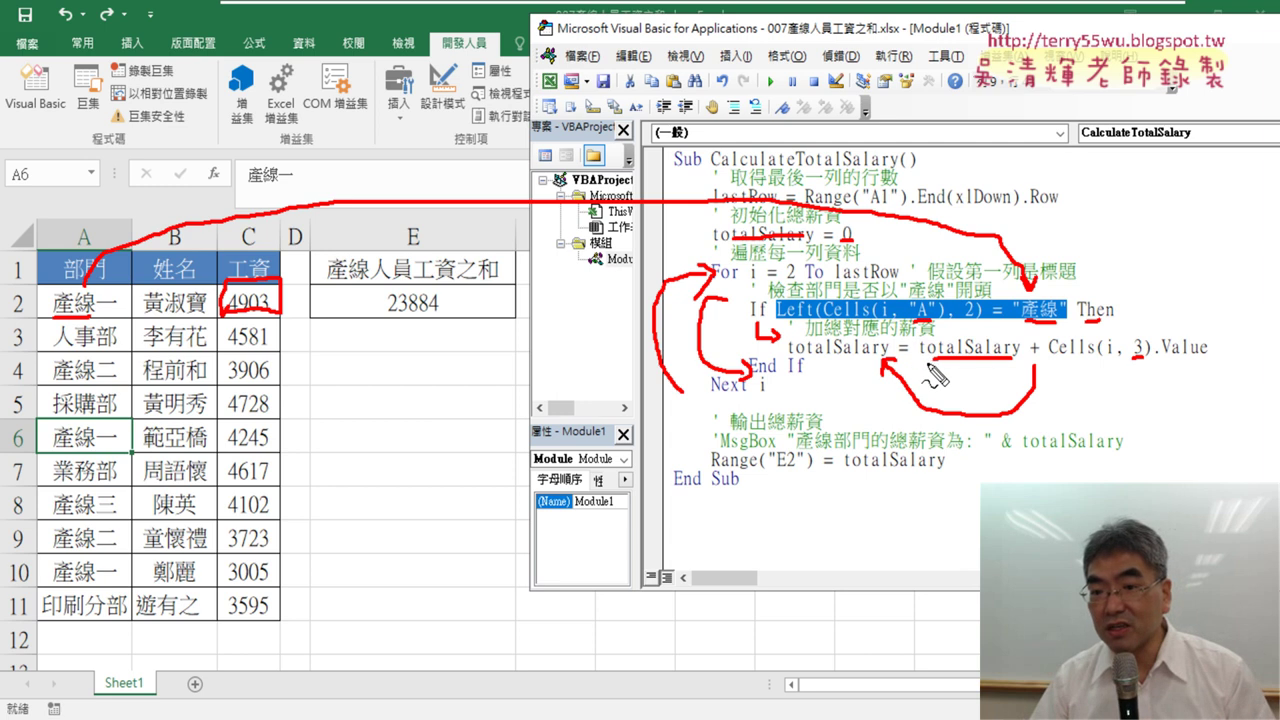
{"action": "left_click_drag", "start_coordinate": [910, 367], "coordinate": [916, 376]}
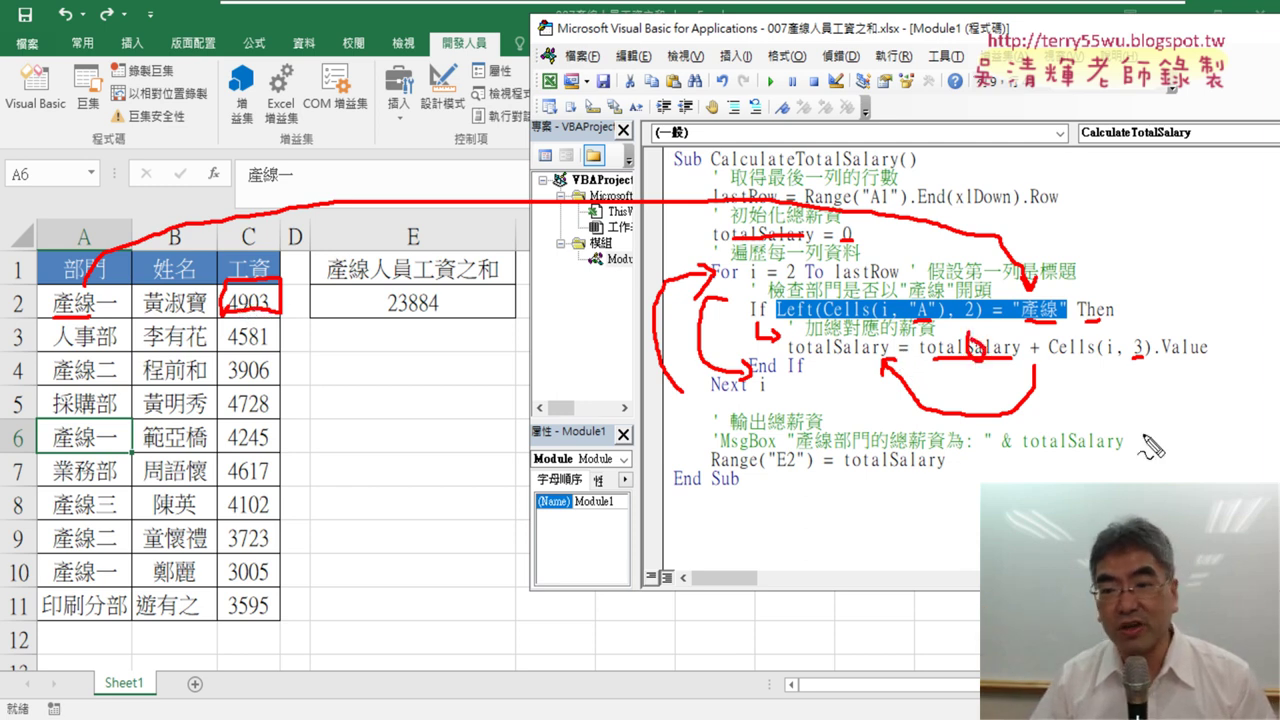
{"action": "left_click_drag", "start_coordinate": [814, 366], "coordinate": [886, 366]}
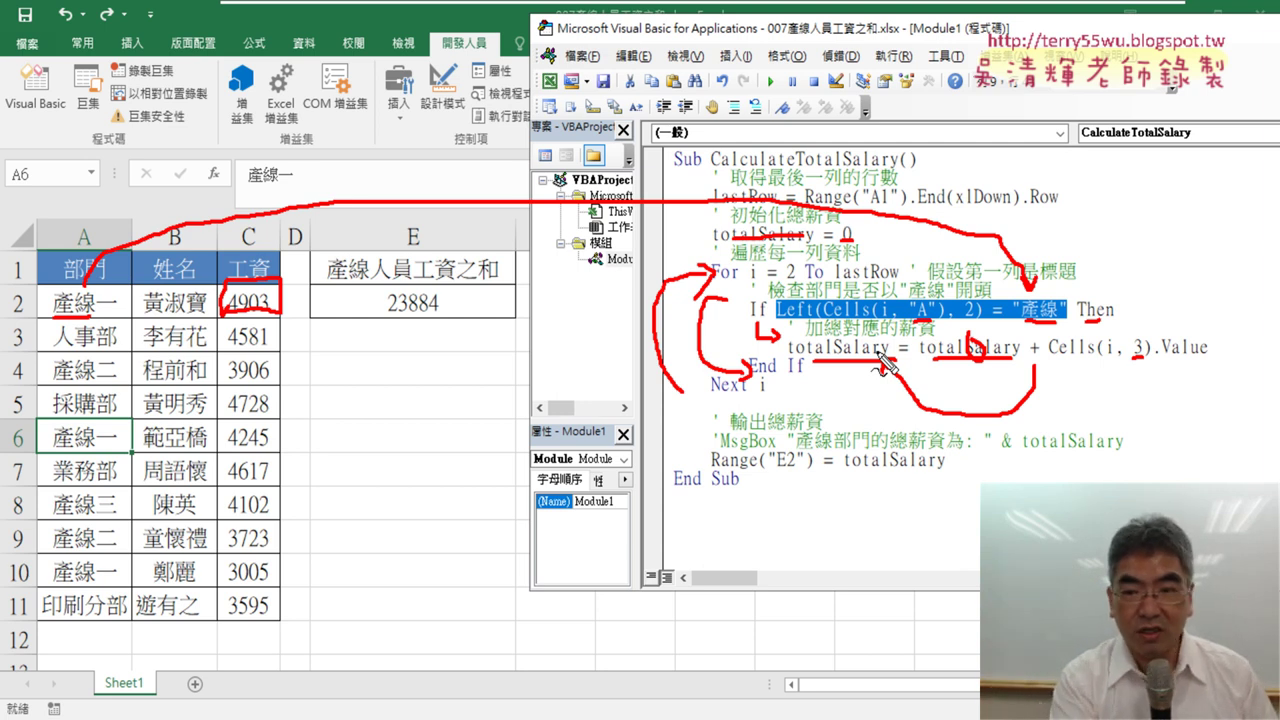
Clear the ink, change Cells(i, 3).Value to Cells(i, "C"), and drop the i after Next.
{"action": "key", "text": "Escape"}
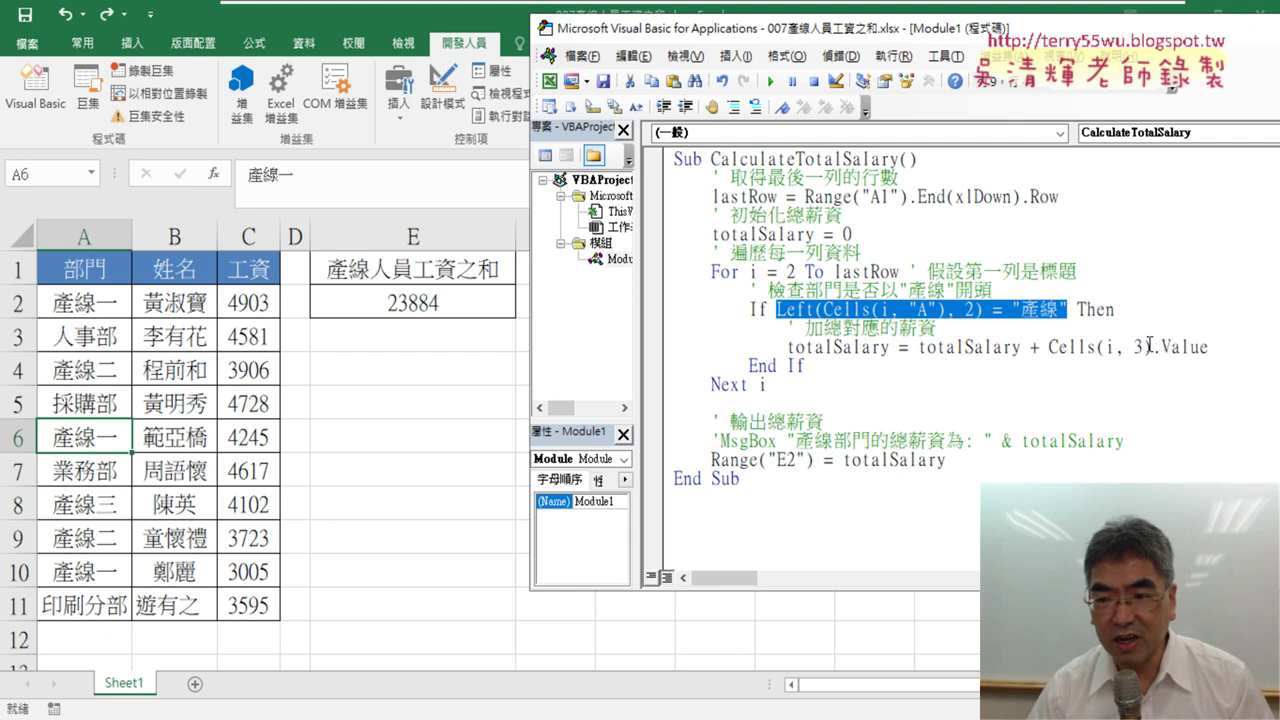
{"action": "double_click", "coordinate": [1139, 347]}
{"action": "type", "text": "\"\""}
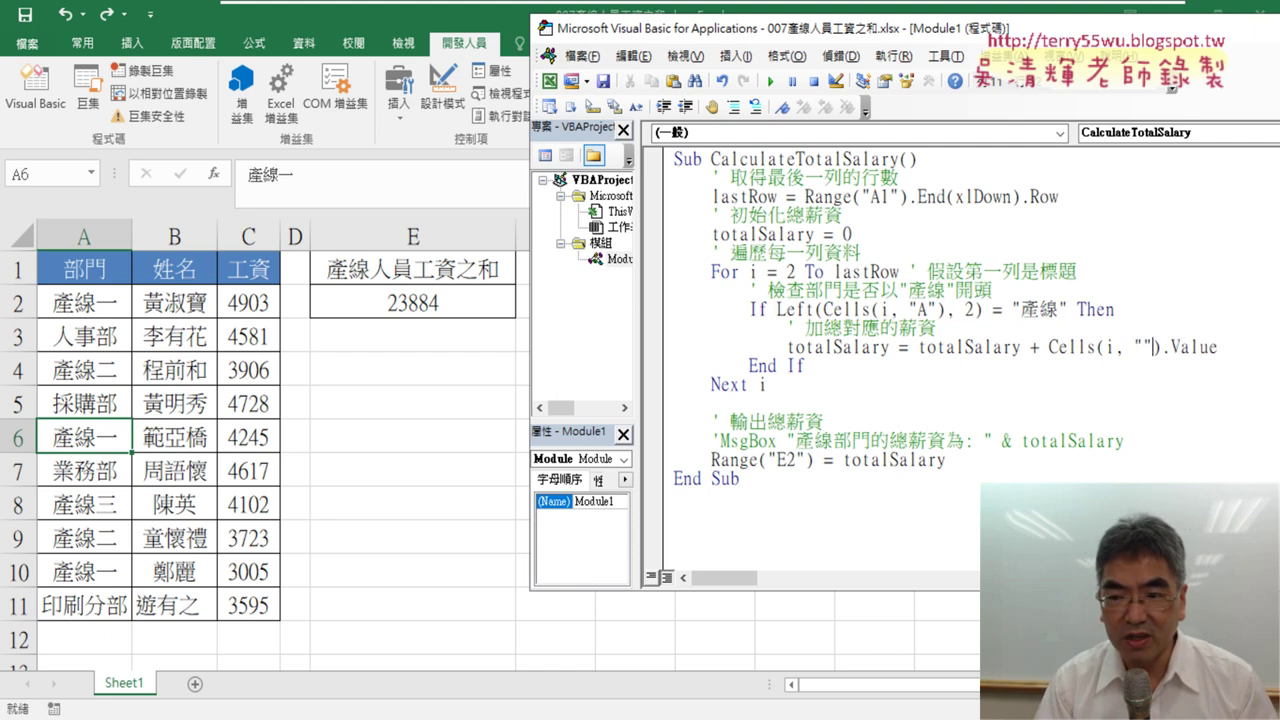
{"action": "type", "text": "C"}
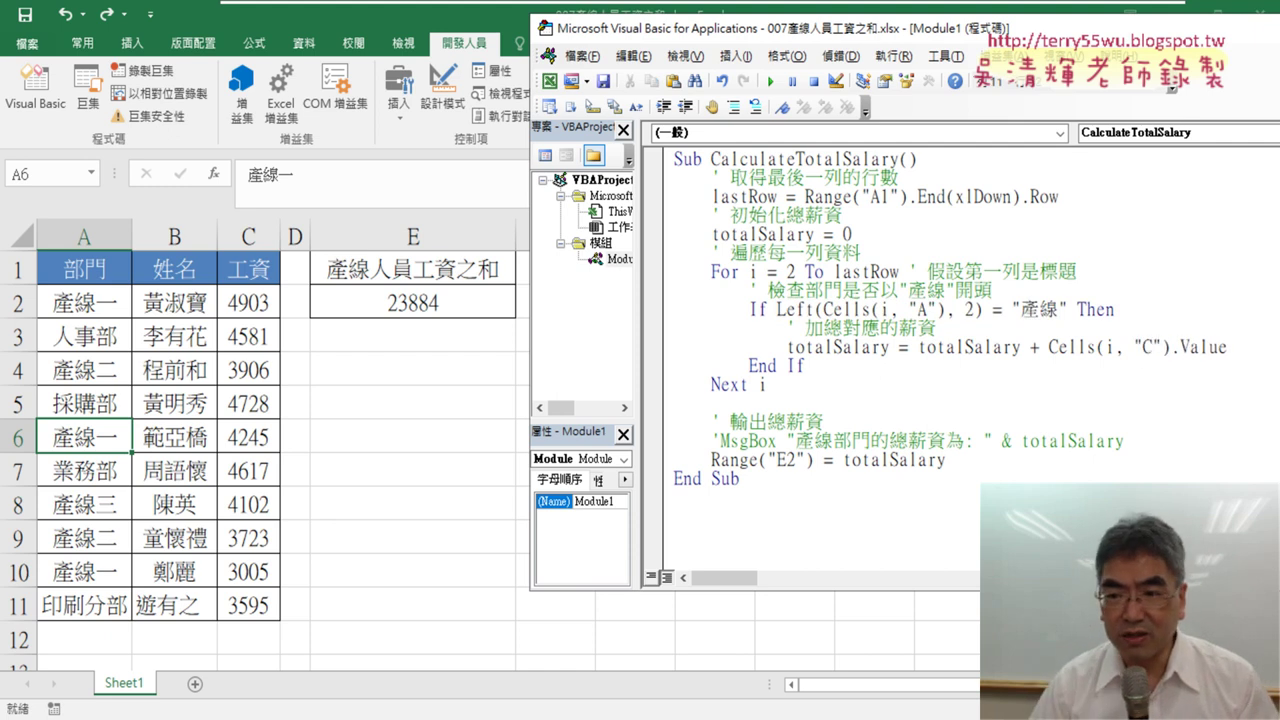
{"action": "left_click_drag", "start_coordinate": [1238, 347], "coordinate": [1172, 347]}
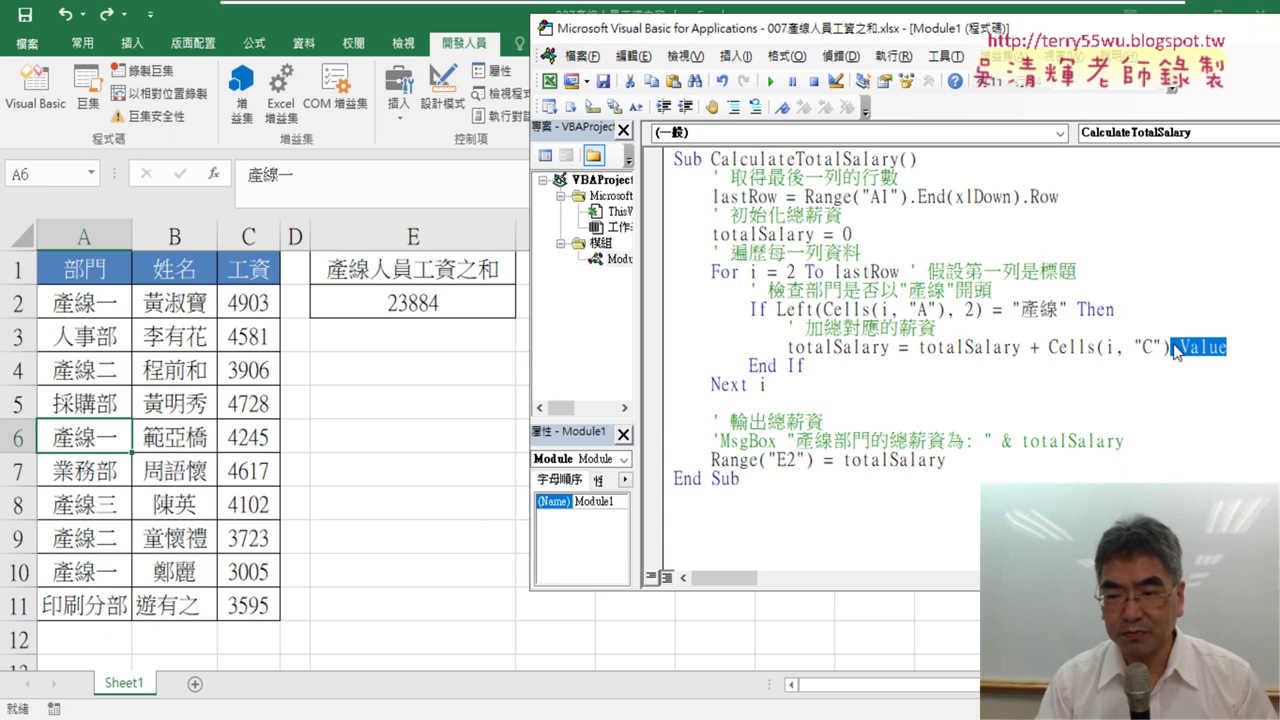
{"action": "key", "text": "Delete"}
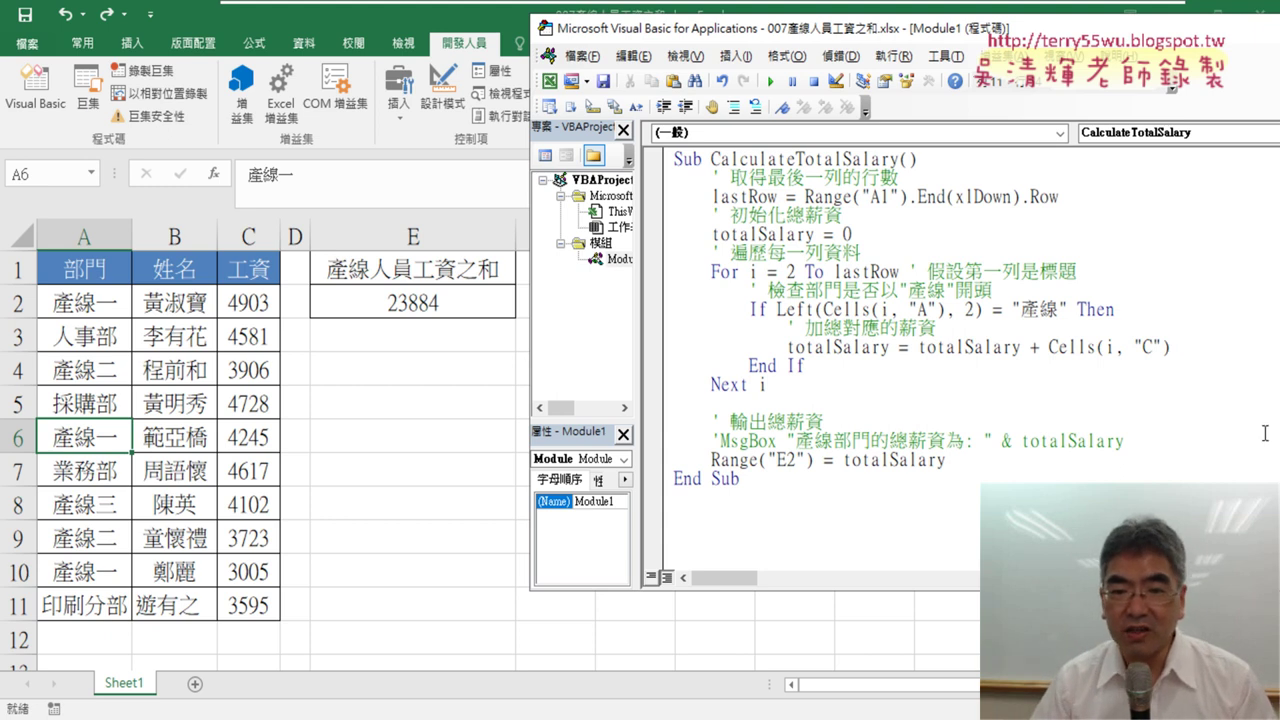
{"action": "left_click_drag", "start_coordinate": [750, 384], "coordinate": [773, 385]}
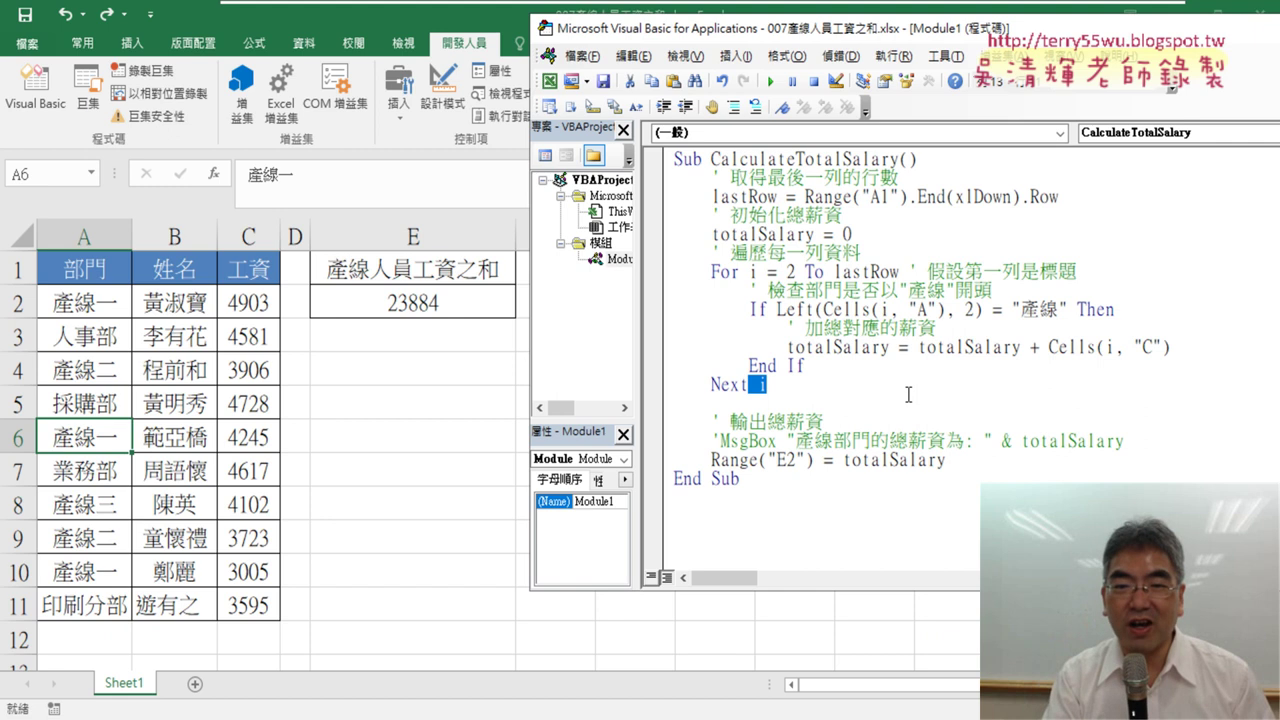
{"action": "key", "text": "Delete"}
{"action": "key", "text": "Delete"}
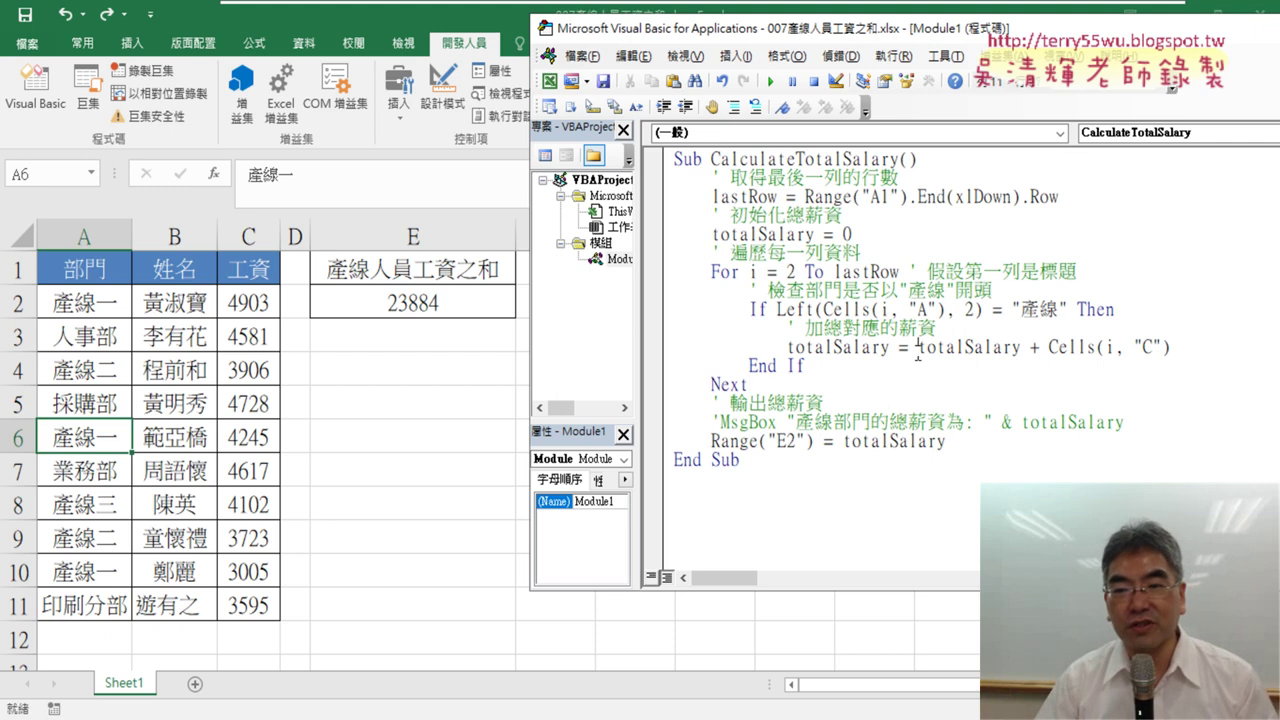
Select the name CalculateTotalSalary and copy the 產線人員工資之和 heading text from E1.
{"action": "left_click_drag", "start_coordinate": [917, 350], "coordinate": [1011, 345]}
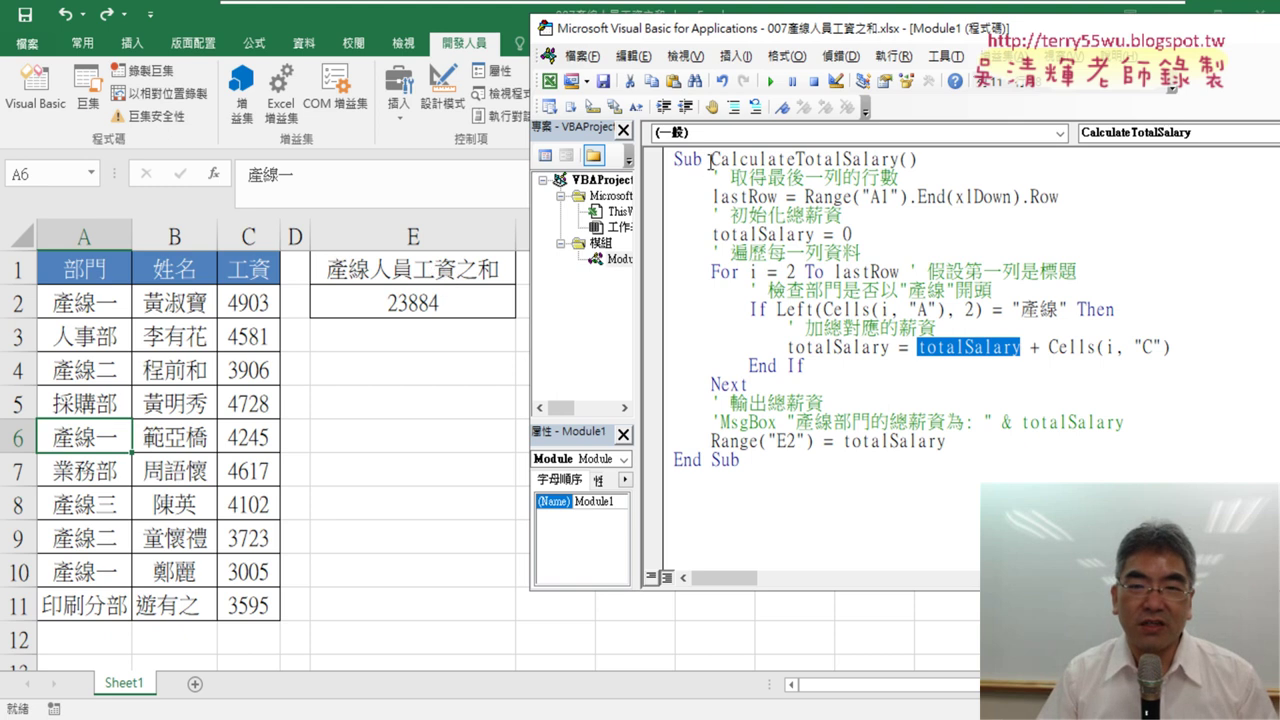
{"action": "left_click_drag", "start_coordinate": [711, 160], "coordinate": [893, 160]}
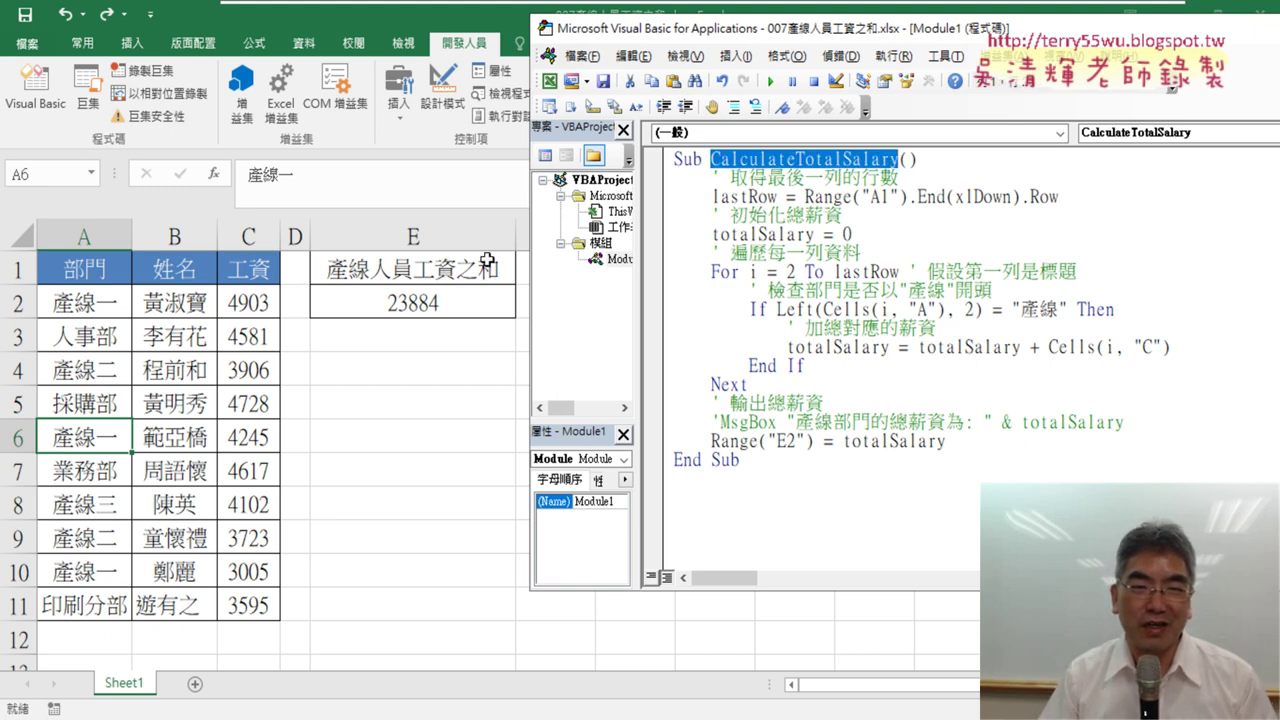
{"action": "left_click", "coordinate": [416, 277]}
{"action": "left_click", "coordinate": [372, 176]}
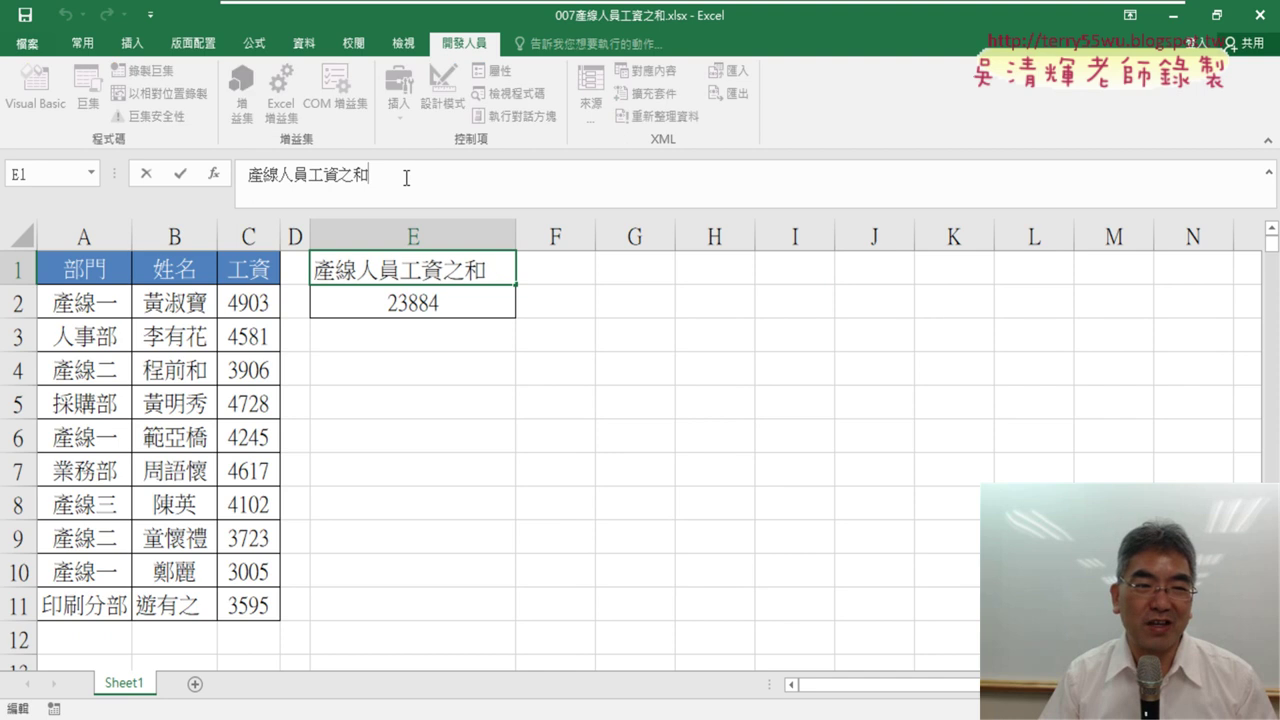
{"action": "left_click_drag", "start_coordinate": [372, 176], "coordinate": [222, 172]}
{"action": "right_click", "coordinate": [290, 172]}
{"action": "left_click", "coordinate": [343, 214]}
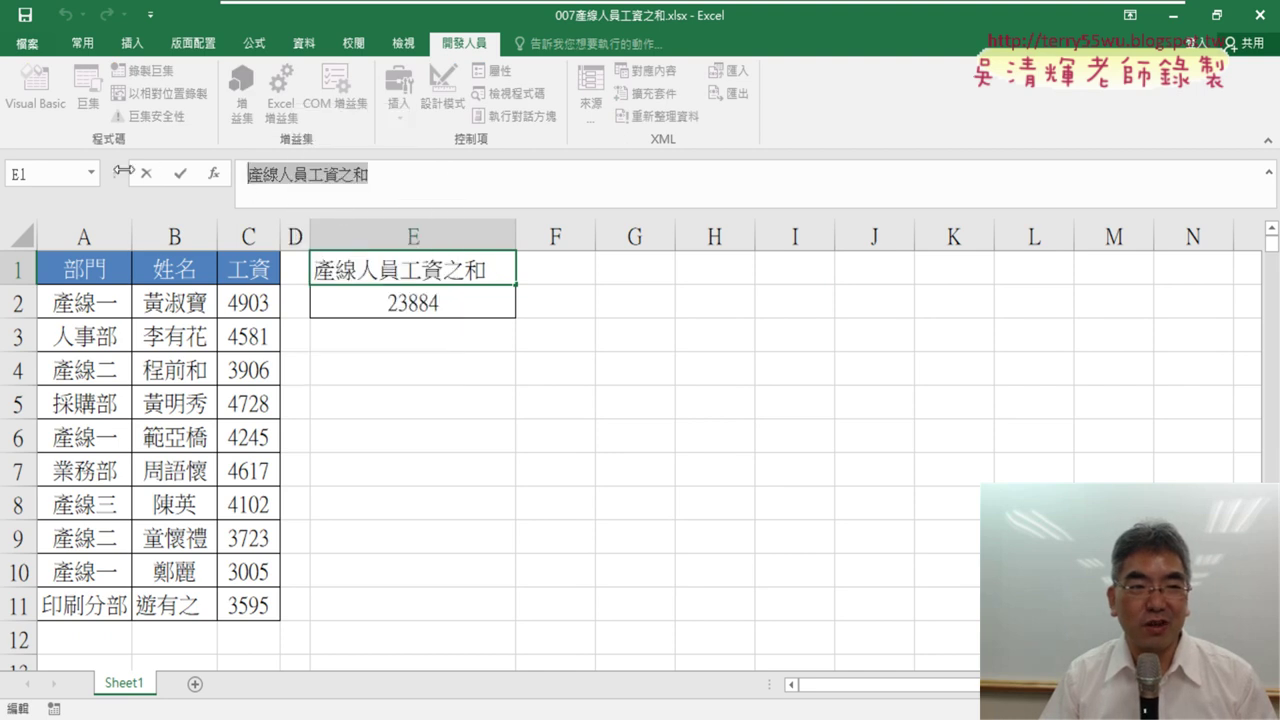
{"action": "key", "text": "Escape"}
Paste 產線人員工資之和 over the Sub name.
{"action": "left_click", "coordinate": [35, 90]}
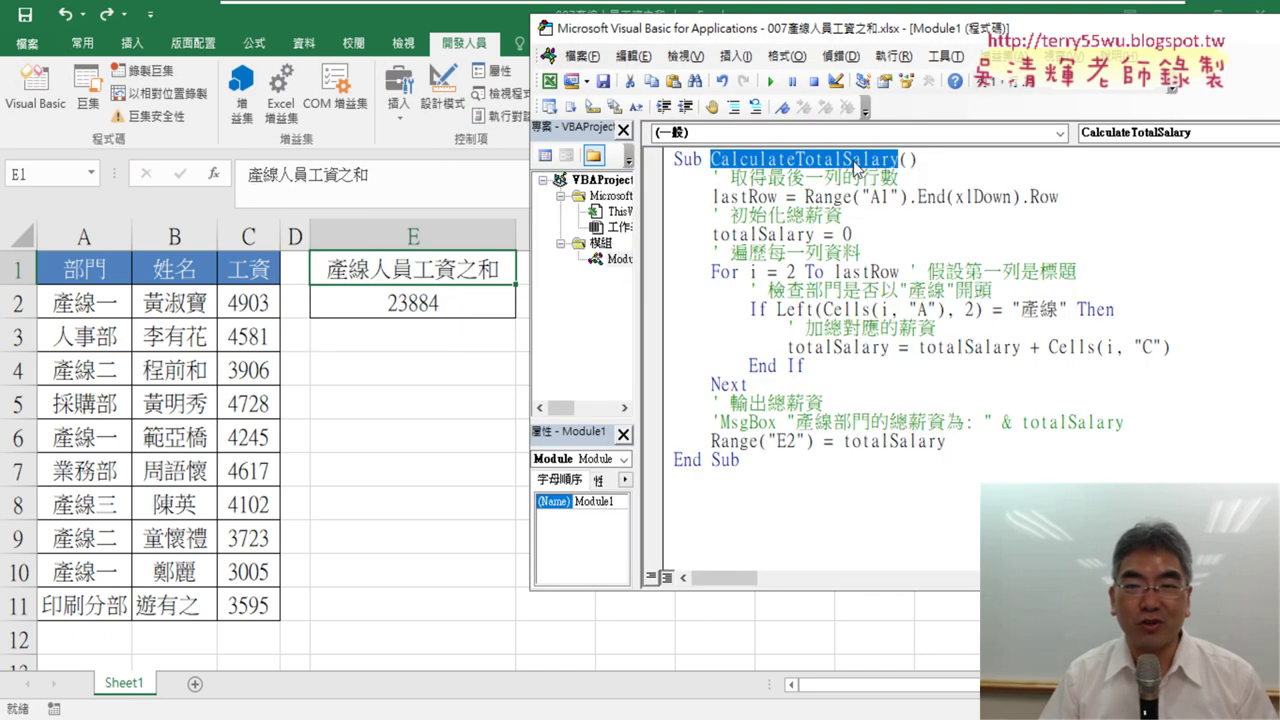
{"action": "right_click", "coordinate": [855, 168]}
{"action": "left_click", "coordinate": [965, 232]}
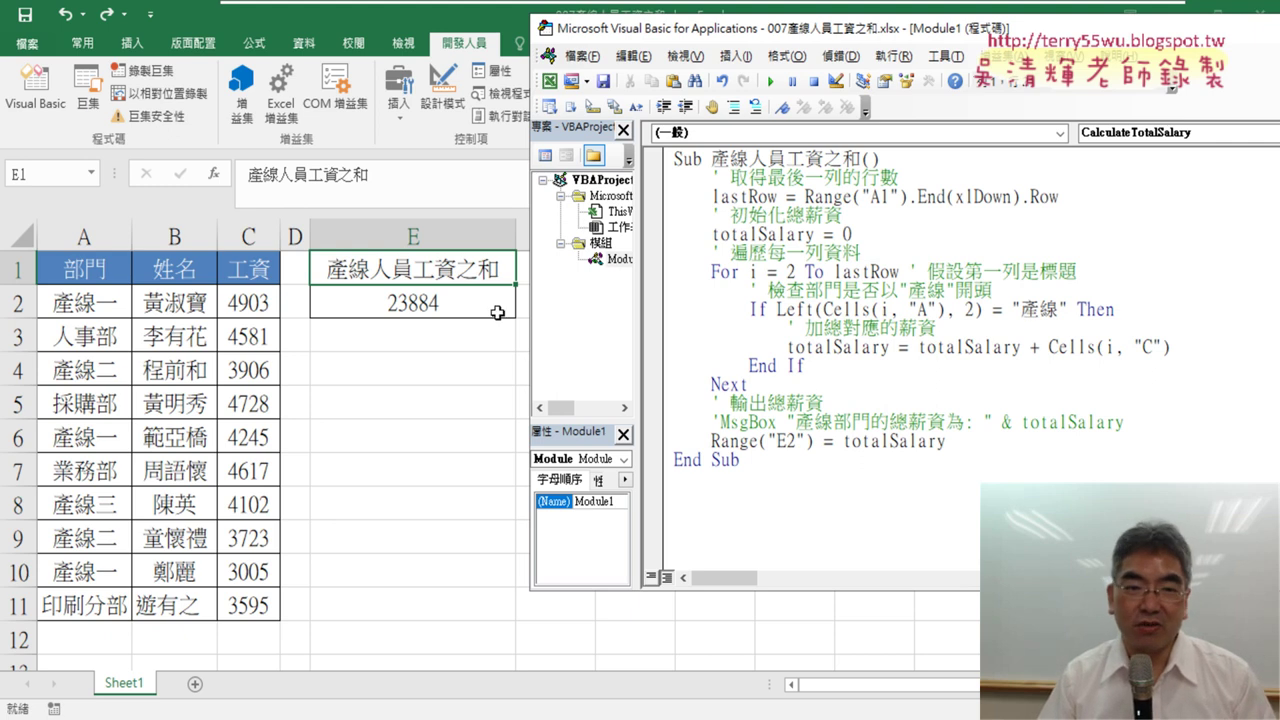
Clear E2, rerun 產線人員工資之和 to refill it with 23884, and shift the code window.
{"action": "left_click", "coordinate": [462, 310]}
{"action": "key", "text": "Delete"}
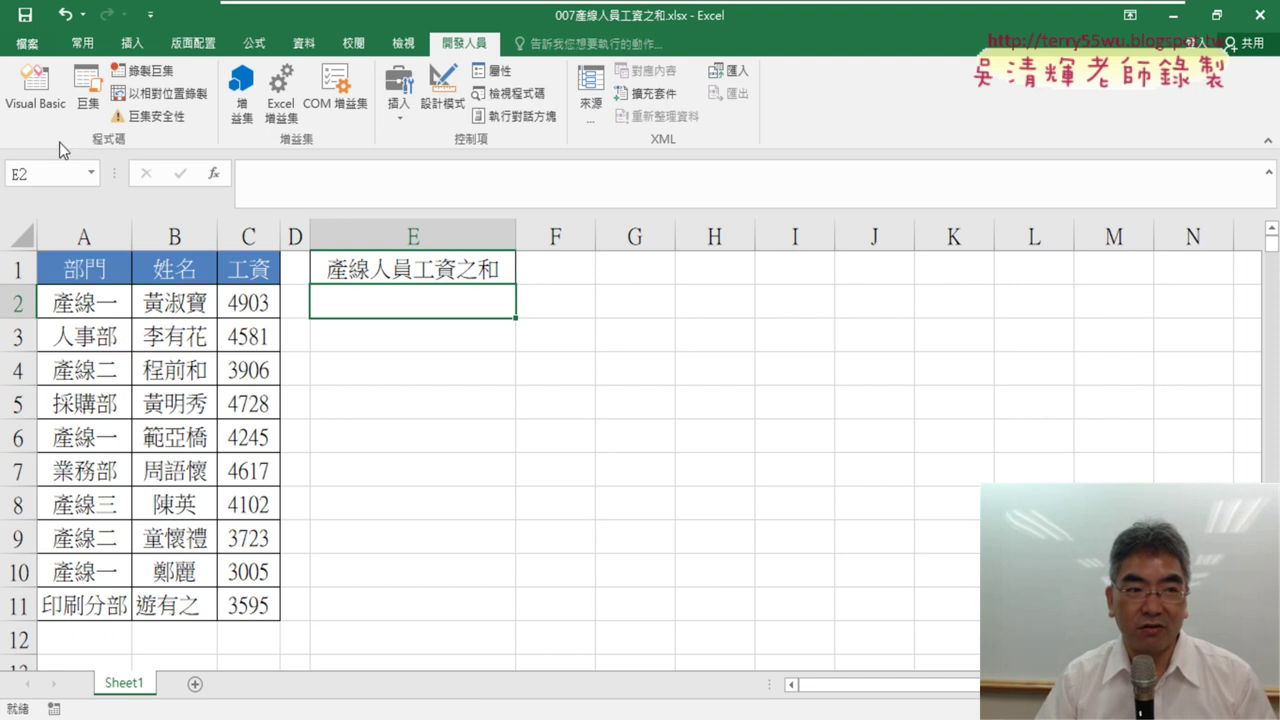
{"action": "left_click", "coordinate": [40, 90]}
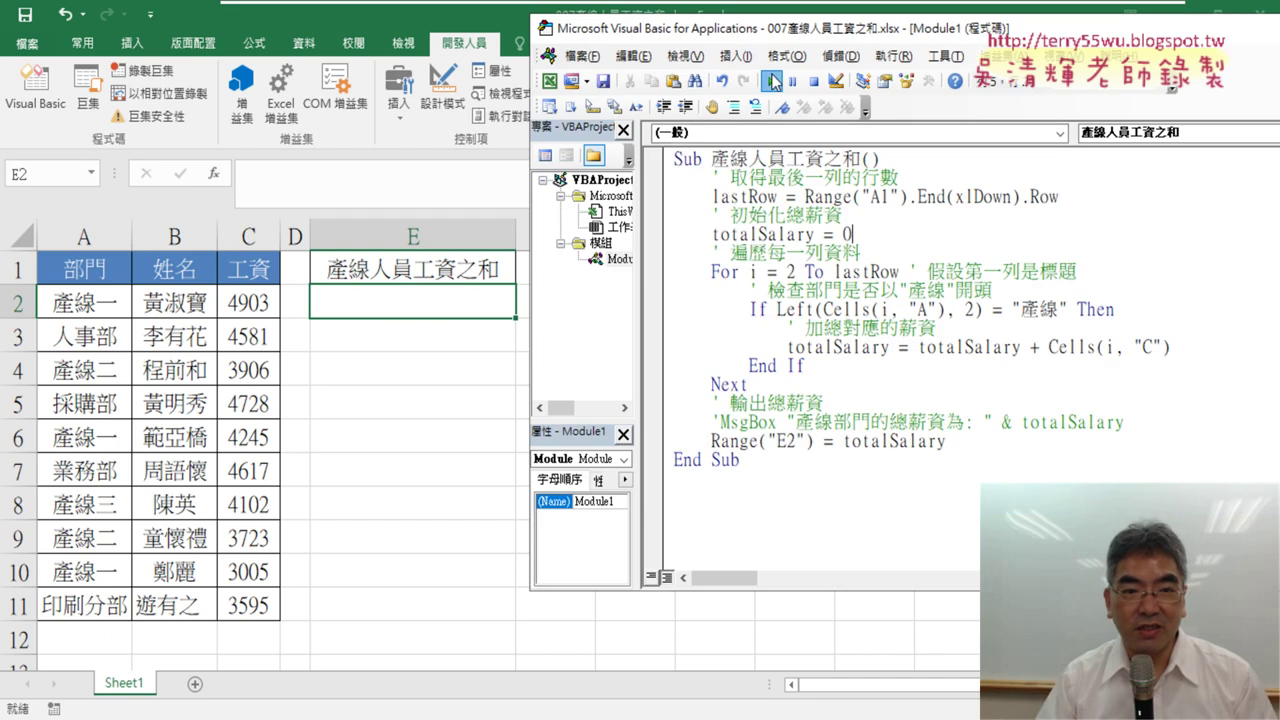
{"action": "left_click", "coordinate": [772, 80]}
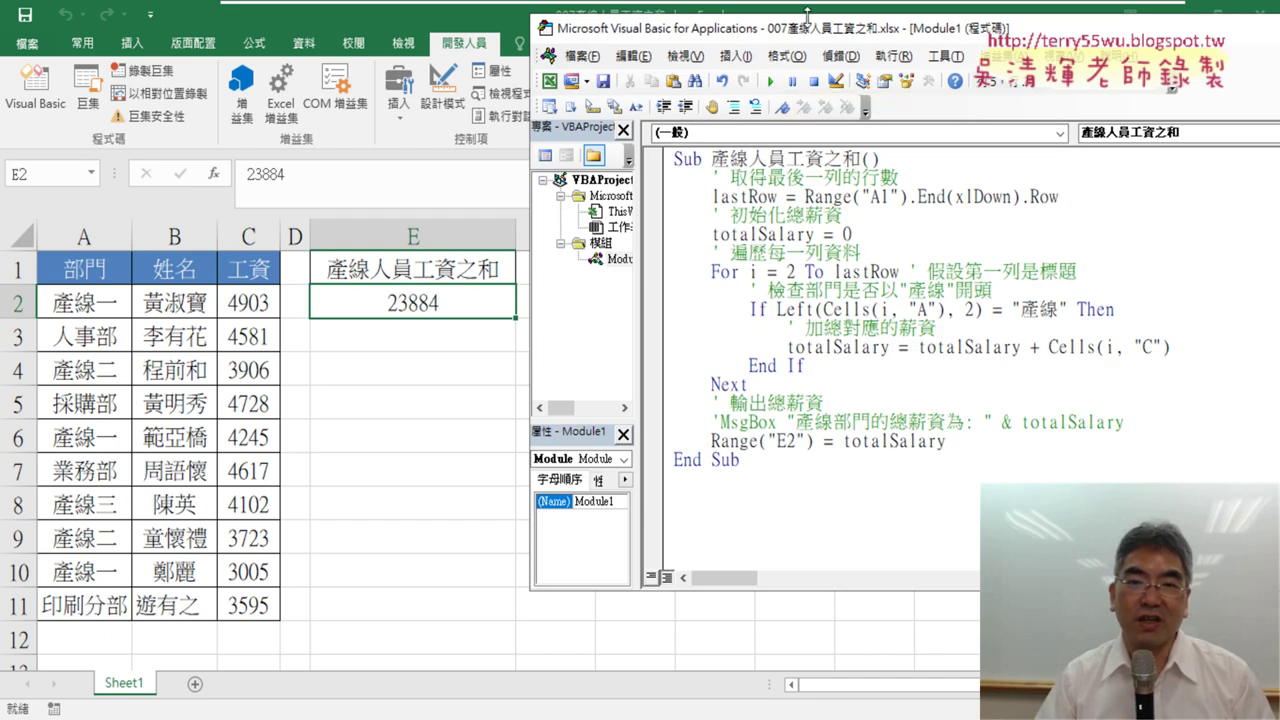
{"action": "mouse_move", "coordinate": [815, 40]}
{"action": "left_mouse_down"}
{"action": "mouse_move", "coordinate": [843, 78]}
{"action": "mouse_move", "coordinate": [831, 60]}
{"action": "left_mouse_up"}
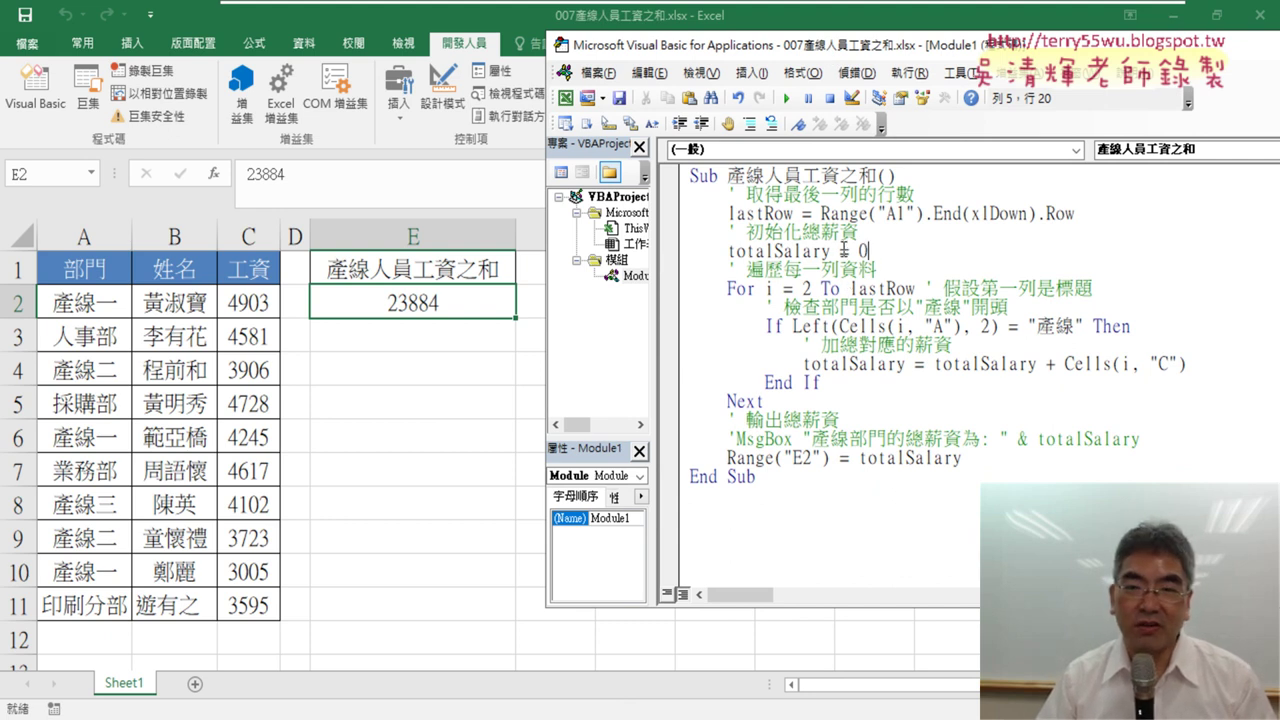
Shorten totalSalary to t in t = 0, t = t + Cells(i, "C"), and Range("E2") = t.
{"action": "left_click_drag", "start_coordinate": [830, 250], "coordinate": [731, 250]}
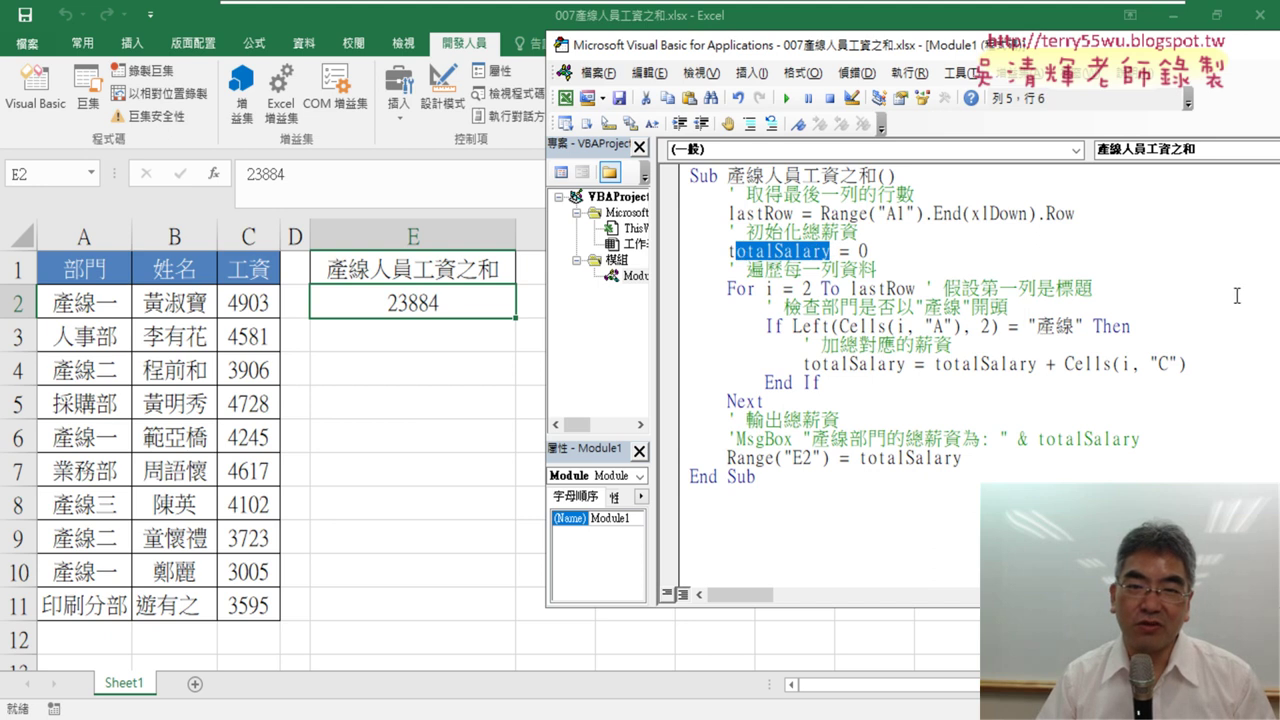
{"action": "key", "text": "Delete"}
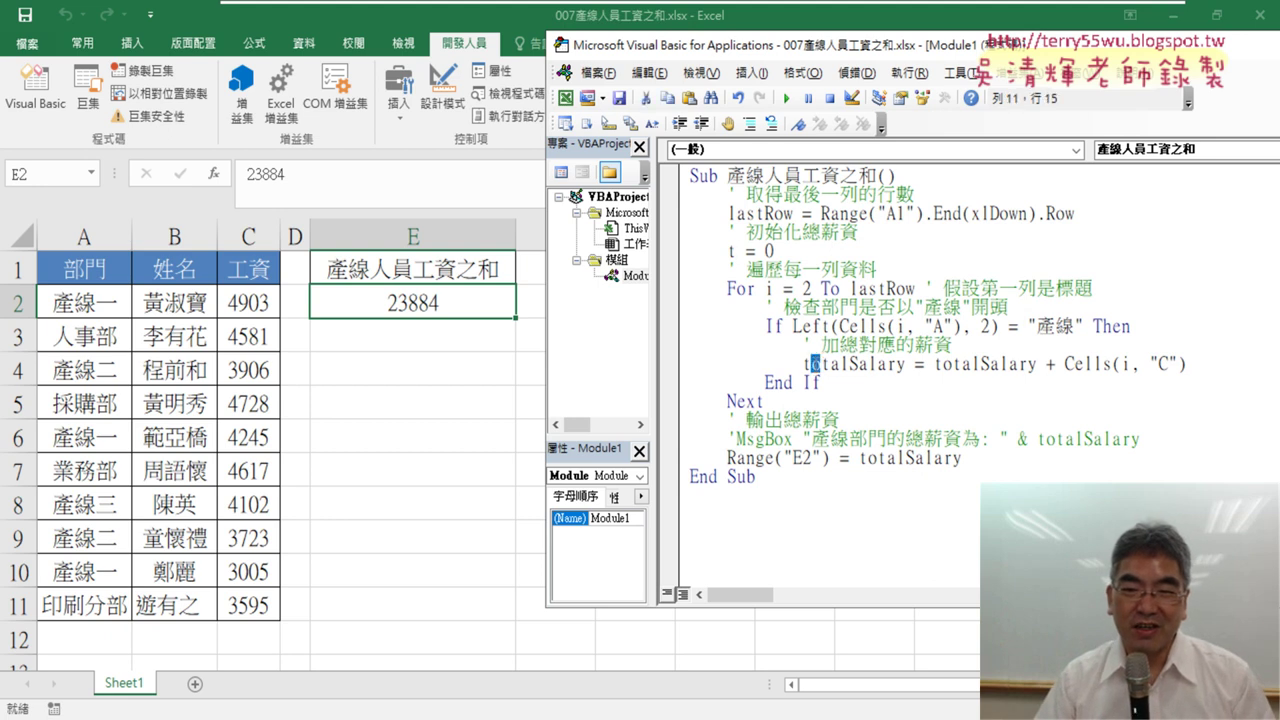
{"action": "left_click_drag", "start_coordinate": [812, 363], "coordinate": [915, 364]}
{"action": "key", "text": "Delete"}
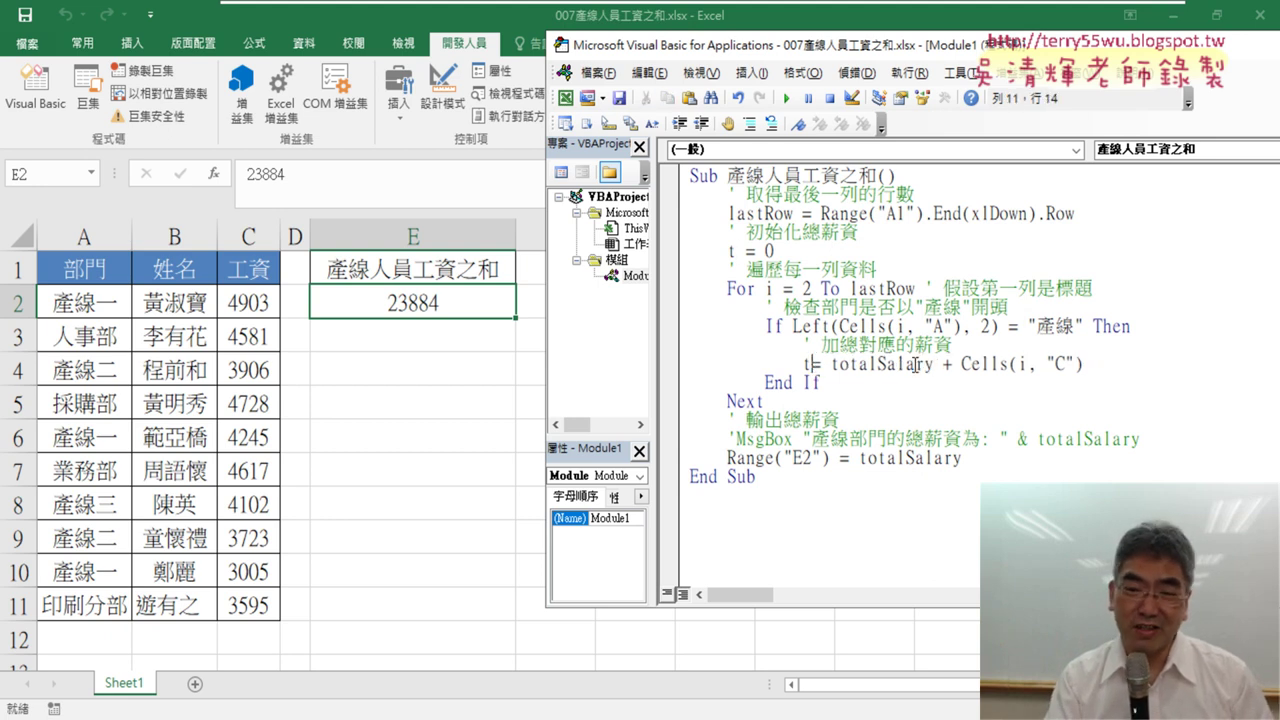
{"action": "key", "text": "shift+Right"}
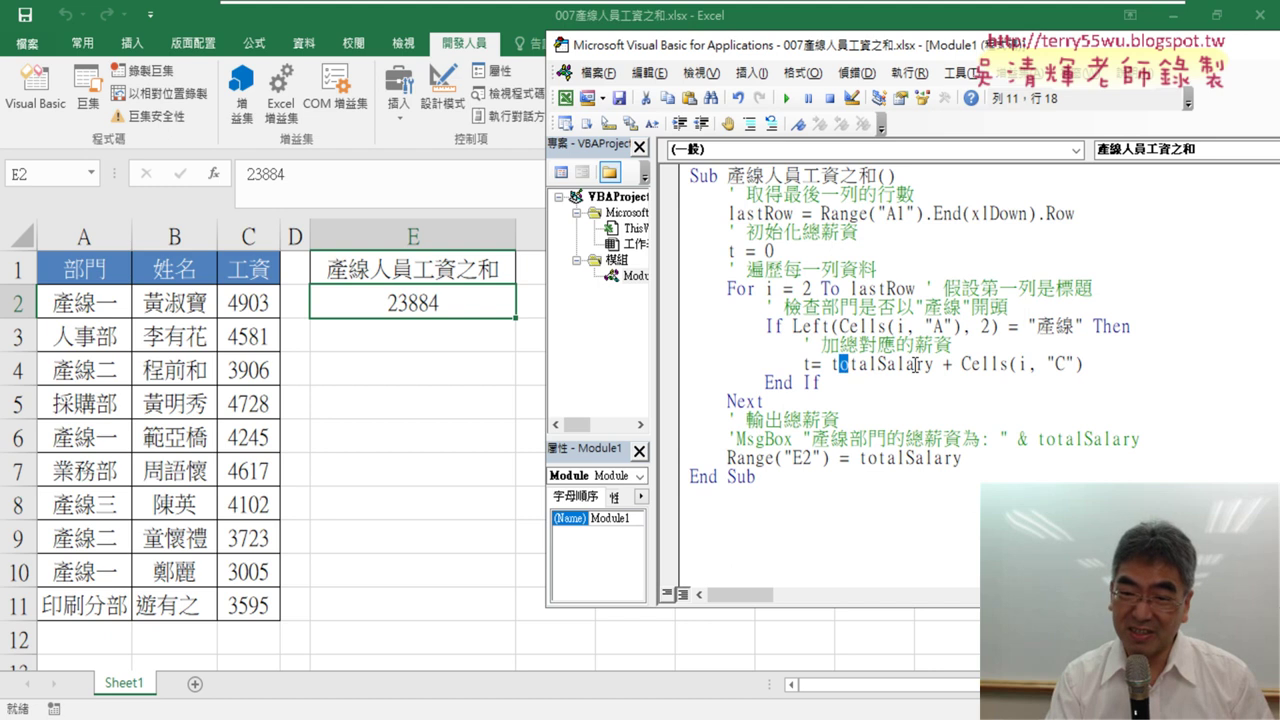
{"action": "key", "text": "shift+Right"}
{"action": "key", "text": "shift+Right"}
{"action": "key", "text": "shift+Right"}
{"action": "key", "text": "shift+Right"}
{"action": "key", "text": "shift+Right"}
{"action": "key", "text": "shift+Right"}
{"action": "key", "text": "shift+Right"}
{"action": "key", "text": "shift+Right"}
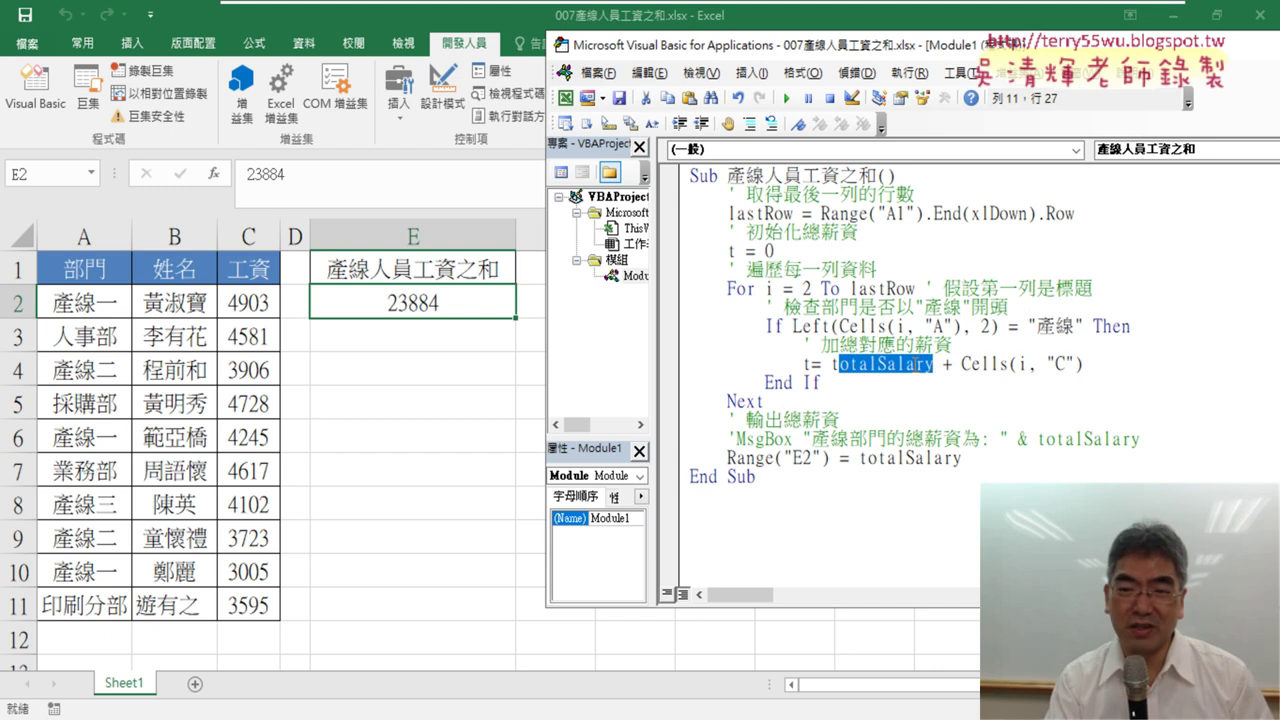
{"action": "key", "text": "Delete"}
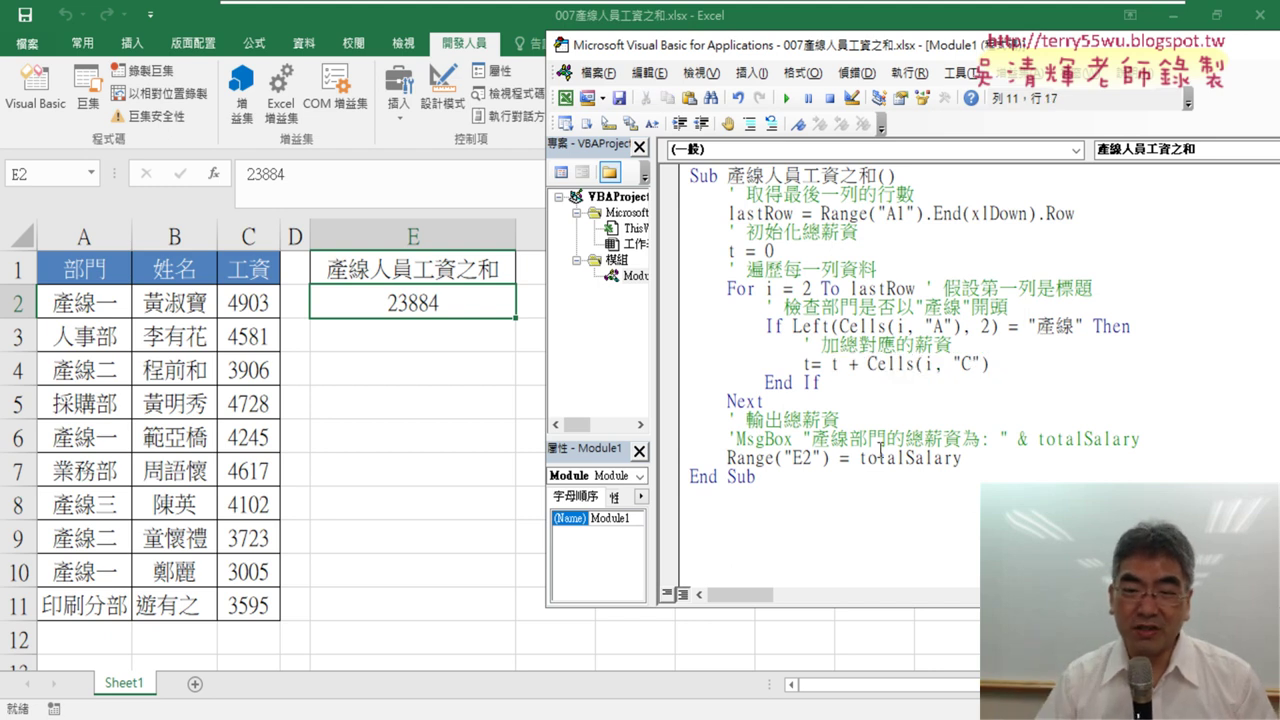
{"action": "left_click_drag", "start_coordinate": [866, 458], "coordinate": [979, 456]}
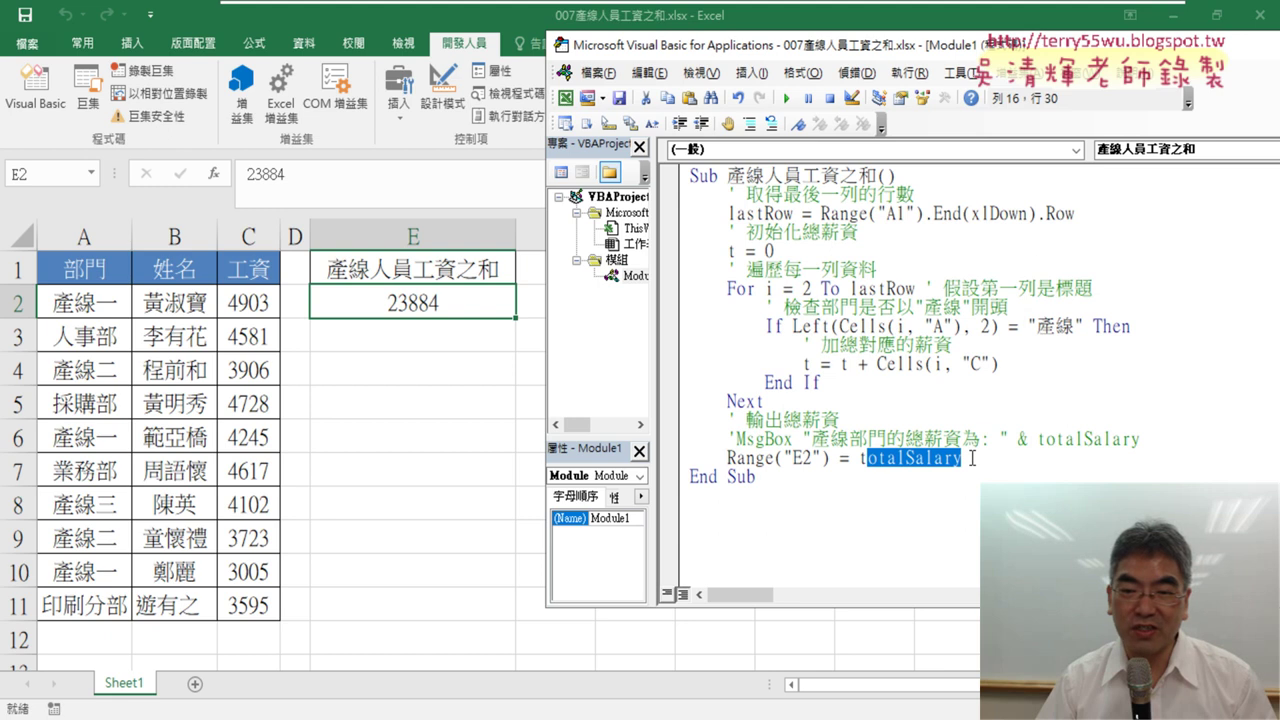
{"action": "key", "text": "Delete"}
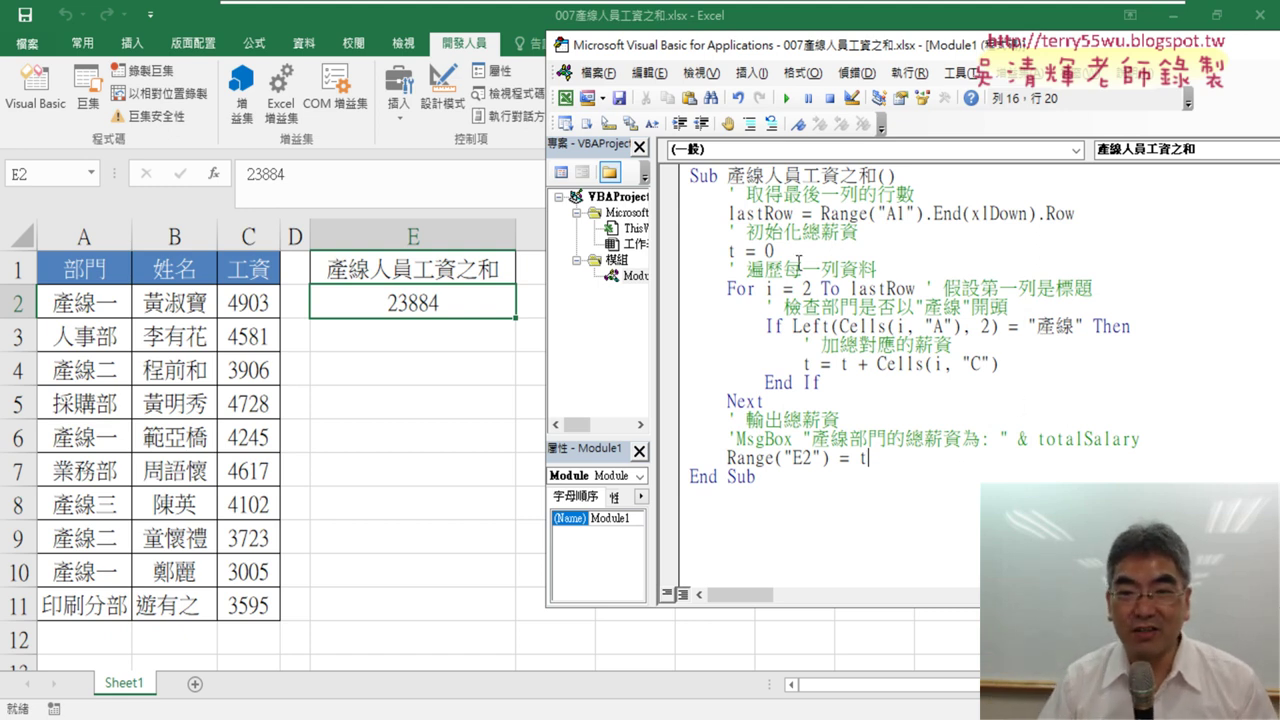
{"action": "mouse_move", "coordinate": [736, 213]}
{"action": "left_mouse_down"}
{"action": "mouse_move", "coordinate": [802, 213]}
{"action": "mouse_move", "coordinate": [797, 225]}
{"action": "left_mouse_up"}
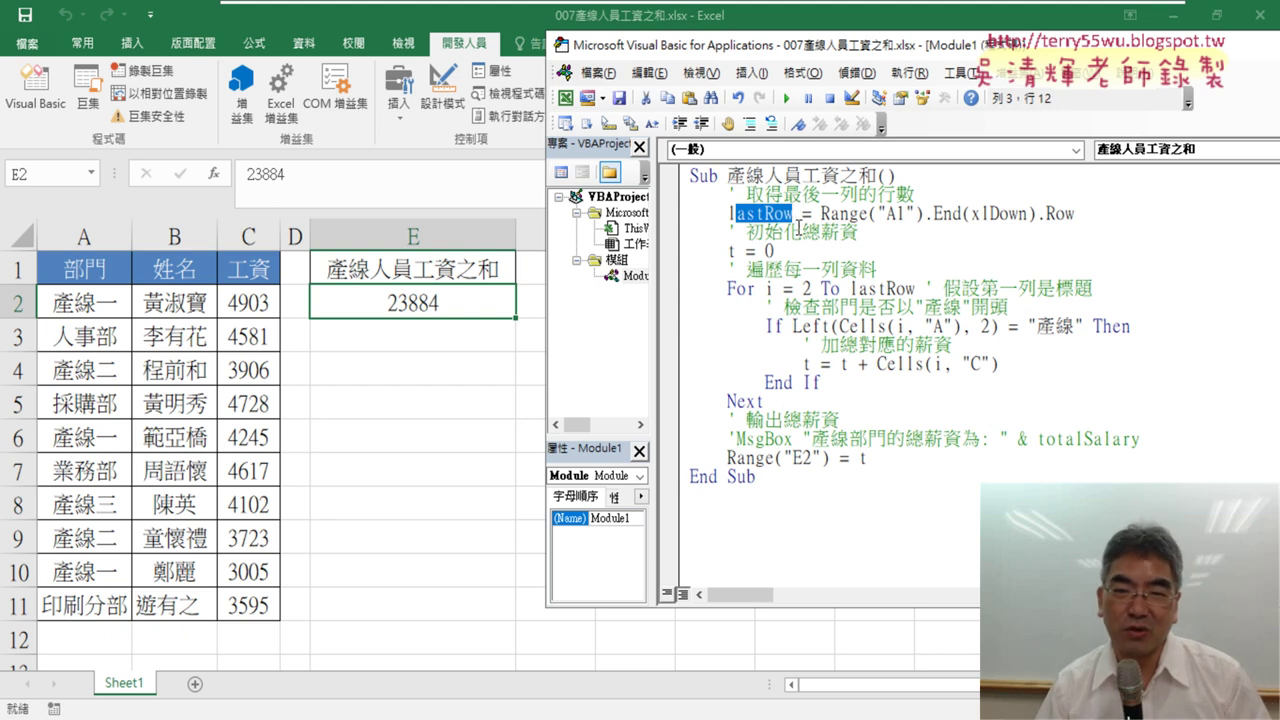
Rename lastRow to r on its assignment line and in the For loop bound.
{"action": "left_click", "coordinate": [806, 214]}
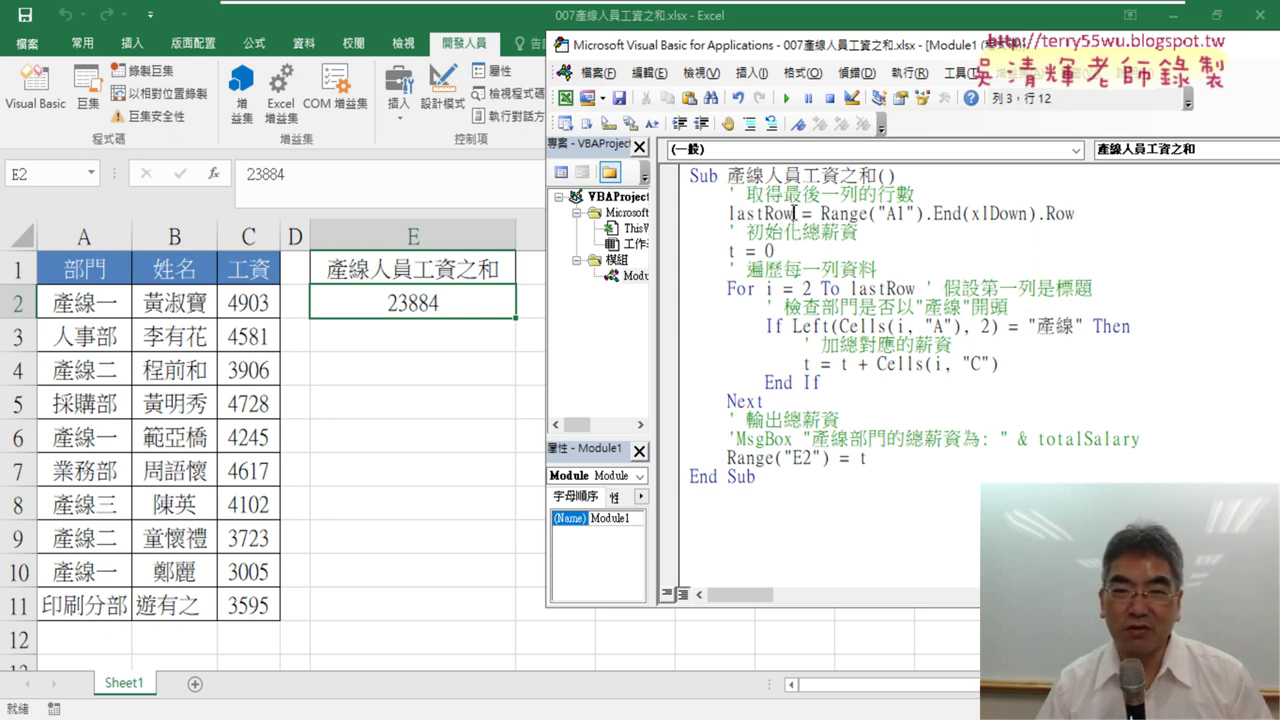
{"action": "left_click_drag", "start_coordinate": [795, 213], "coordinate": [727, 213]}
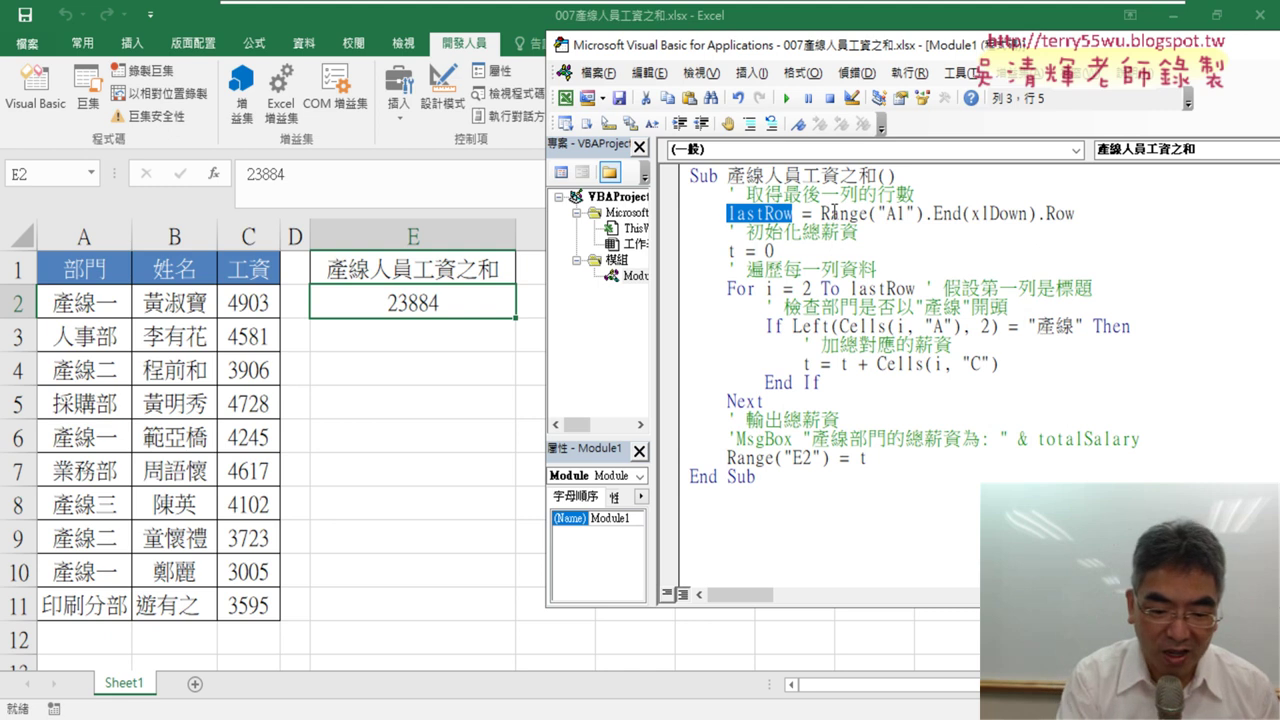
{"action": "type", "text": "r"}
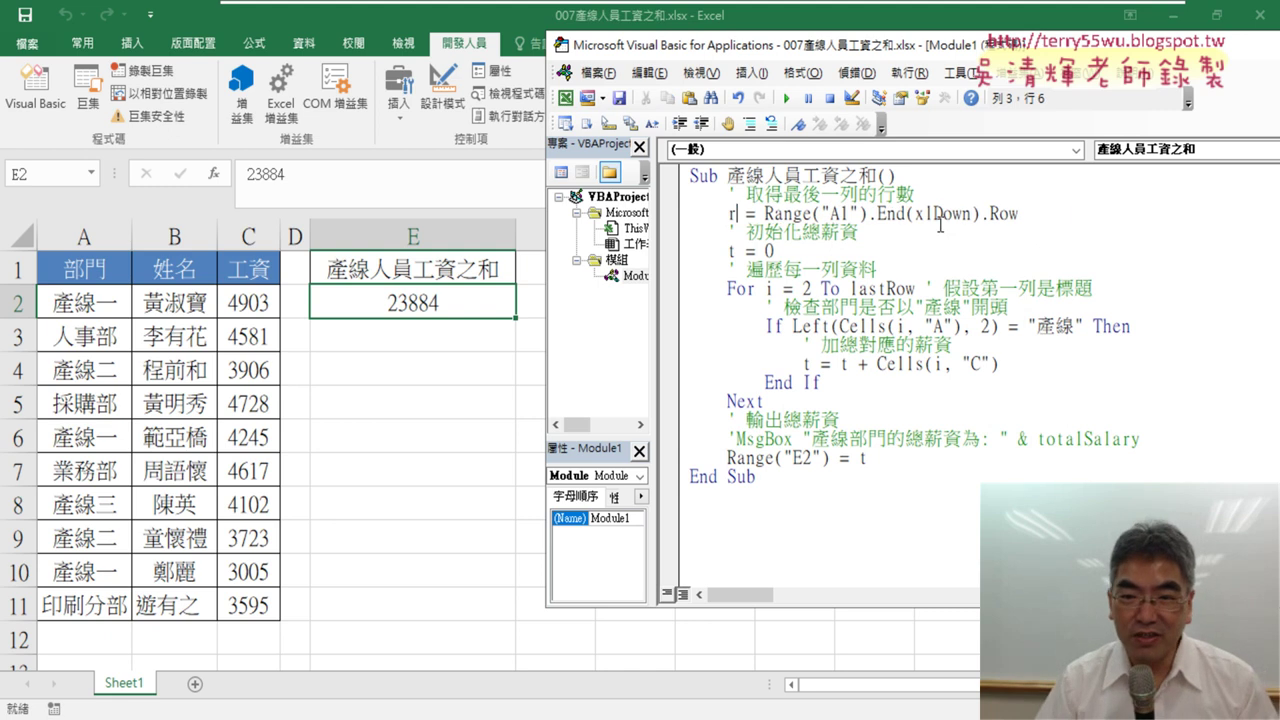
{"action": "left_click_drag", "start_coordinate": [849, 289], "coordinate": [917, 289]}
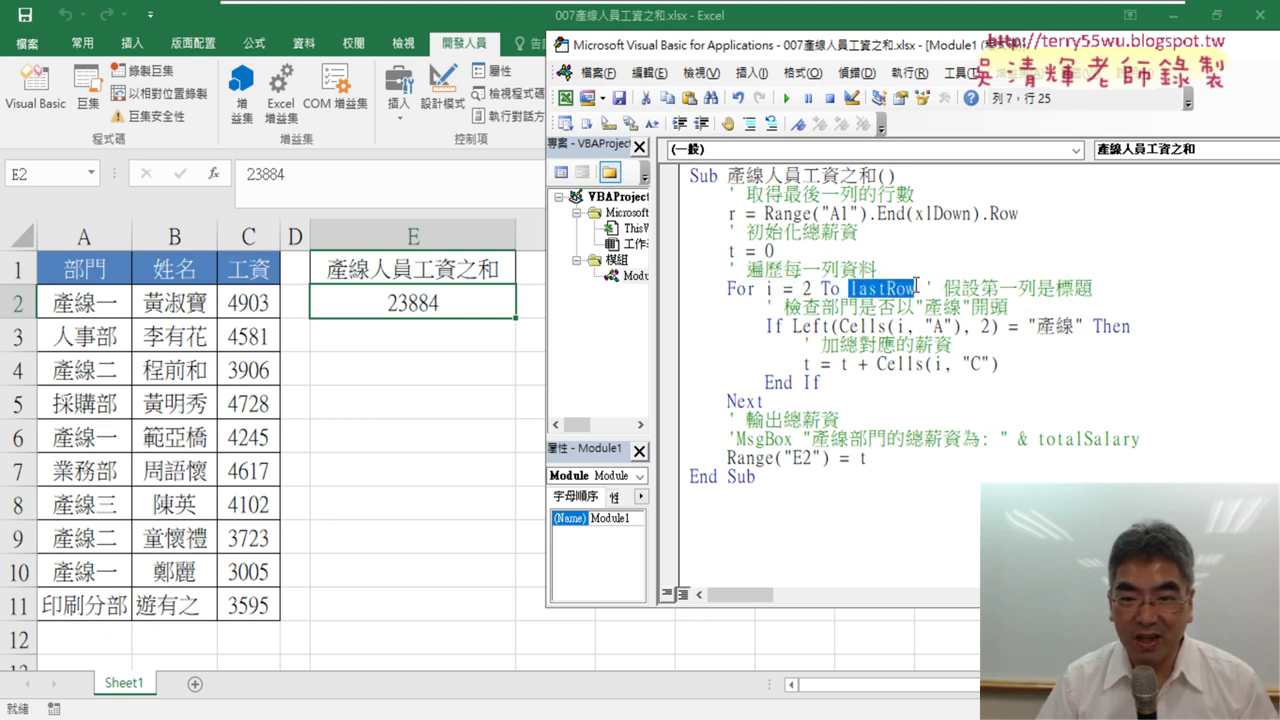
{"action": "type", "text": "r"}
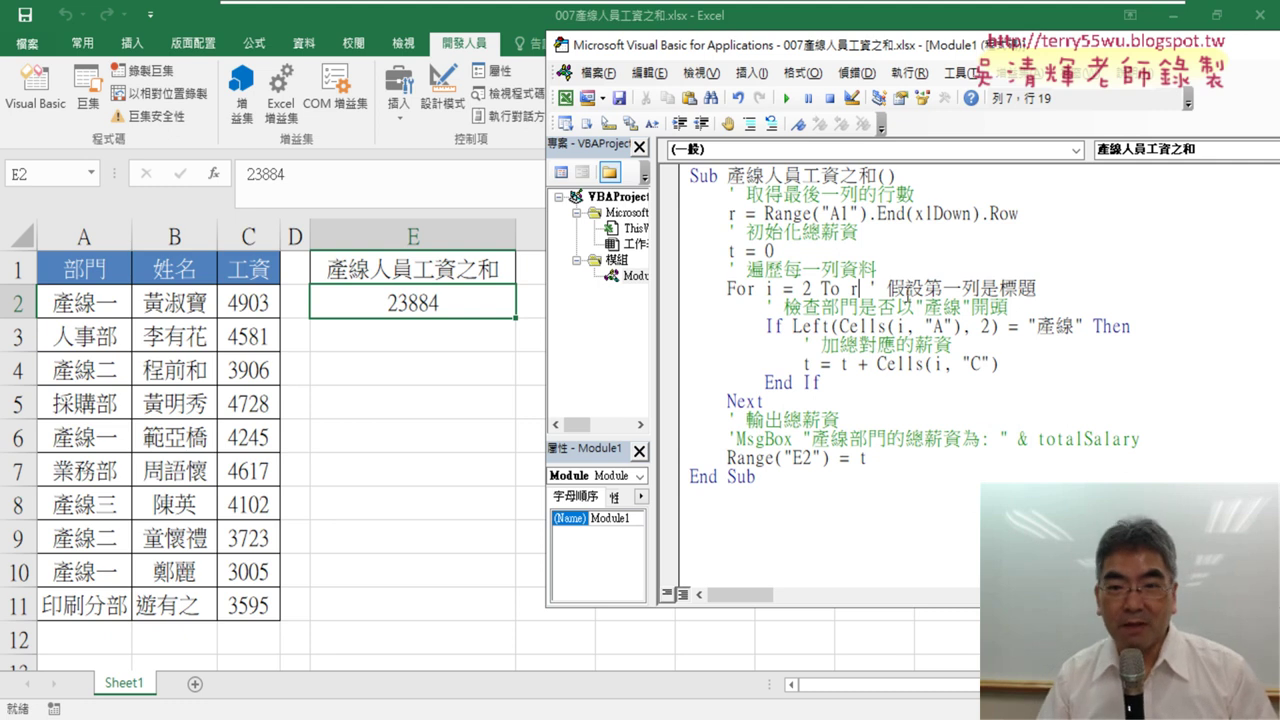
Copy the whole macro from Sub to End Sub and switch to Chrome.
{"action": "left_click_drag", "start_coordinate": [801, 484], "coordinate": [688, 172]}
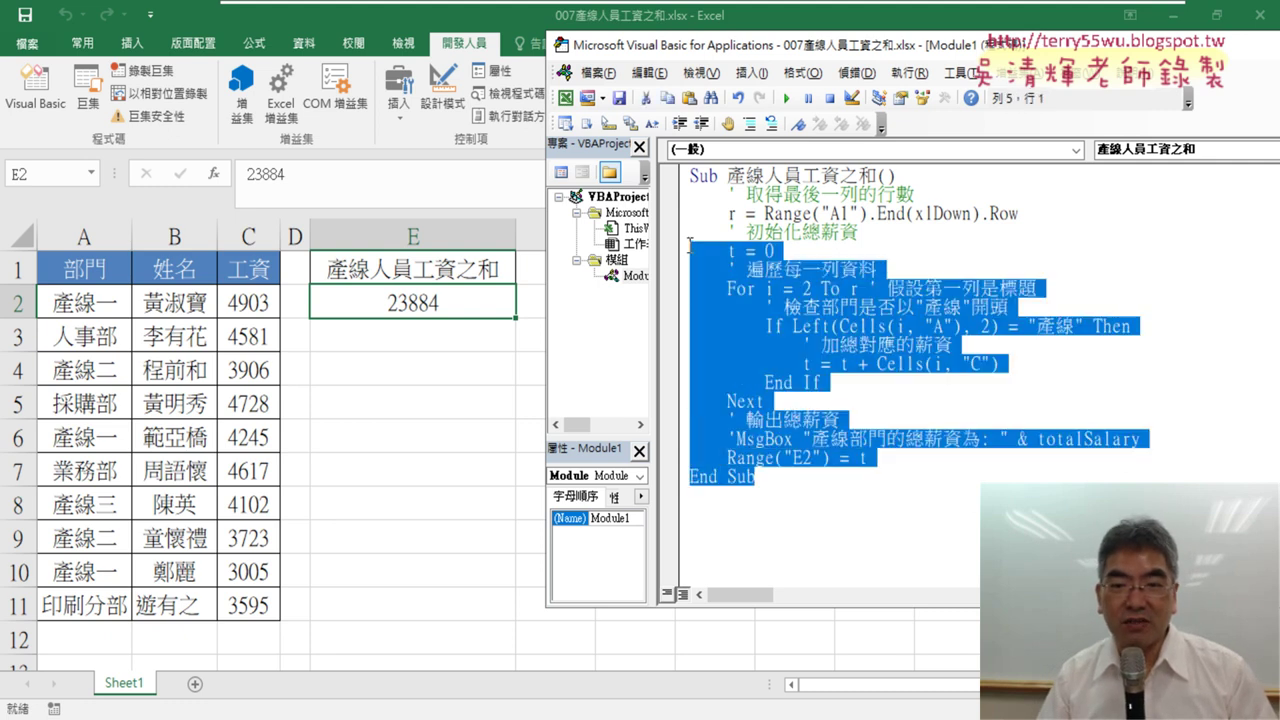
{"action": "right_click", "coordinate": [738, 202]}
{"action": "left_click", "coordinate": [778, 237]}
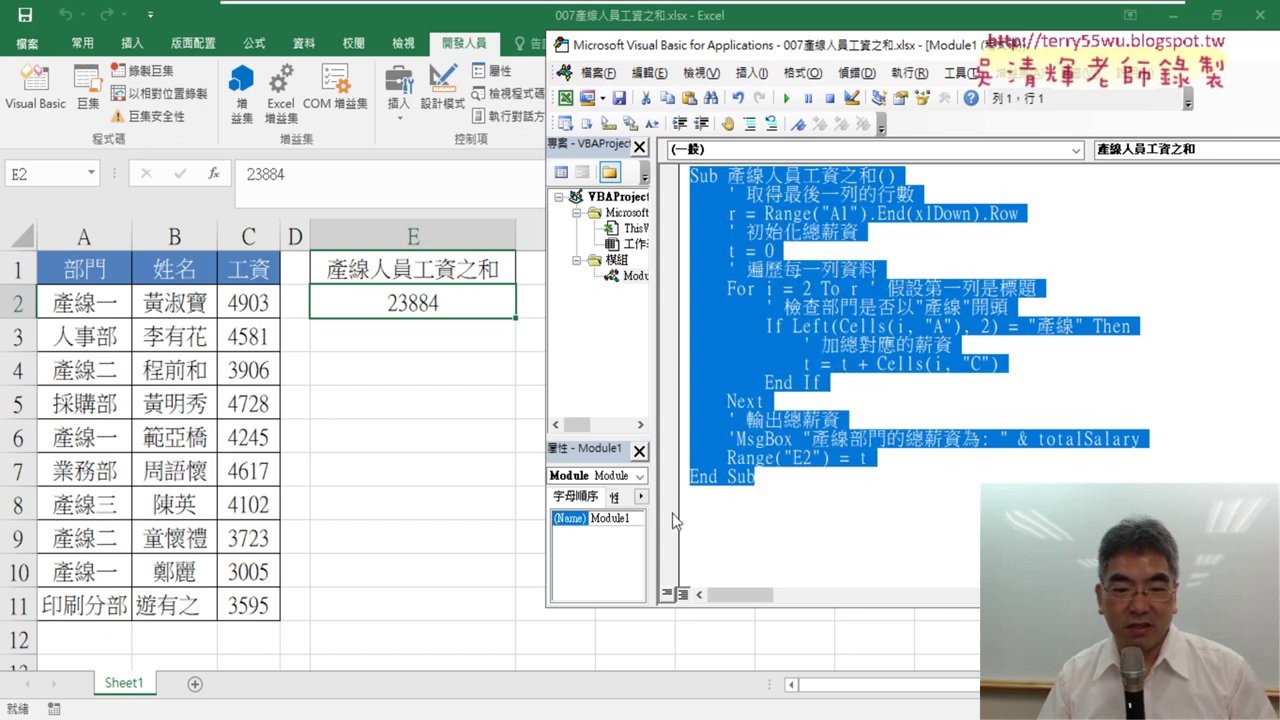
{"action": "key", "text": "alt+Tab"}
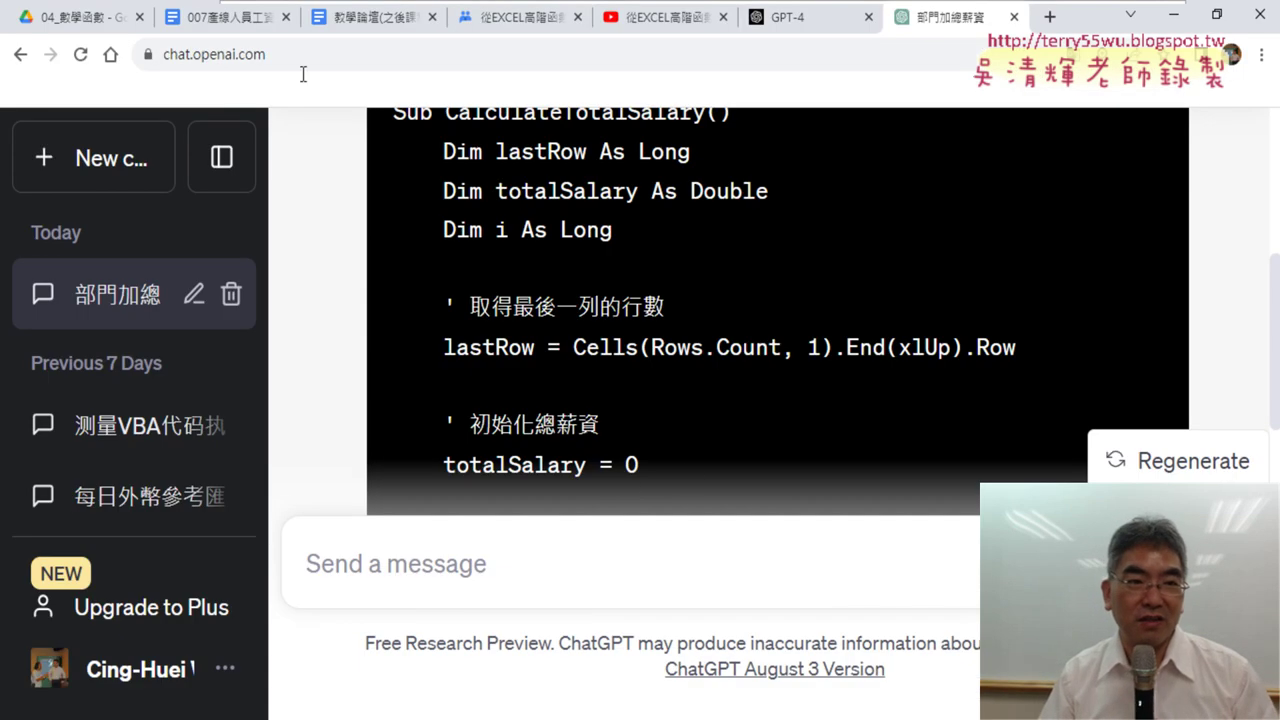
Paste the shortened r-and-t macro into 007產線人員工資之和 below the Range("E2") = totalSalary note.
{"action": "left_click", "coordinate": [200, 28]}
{"action": "scroll", "coordinate": [520, 311], "scroll_direction": "down", "scroll_amount": 2}
{"action": "scroll", "coordinate": [520, 311], "scroll_direction": "down", "scroll_amount": 2}
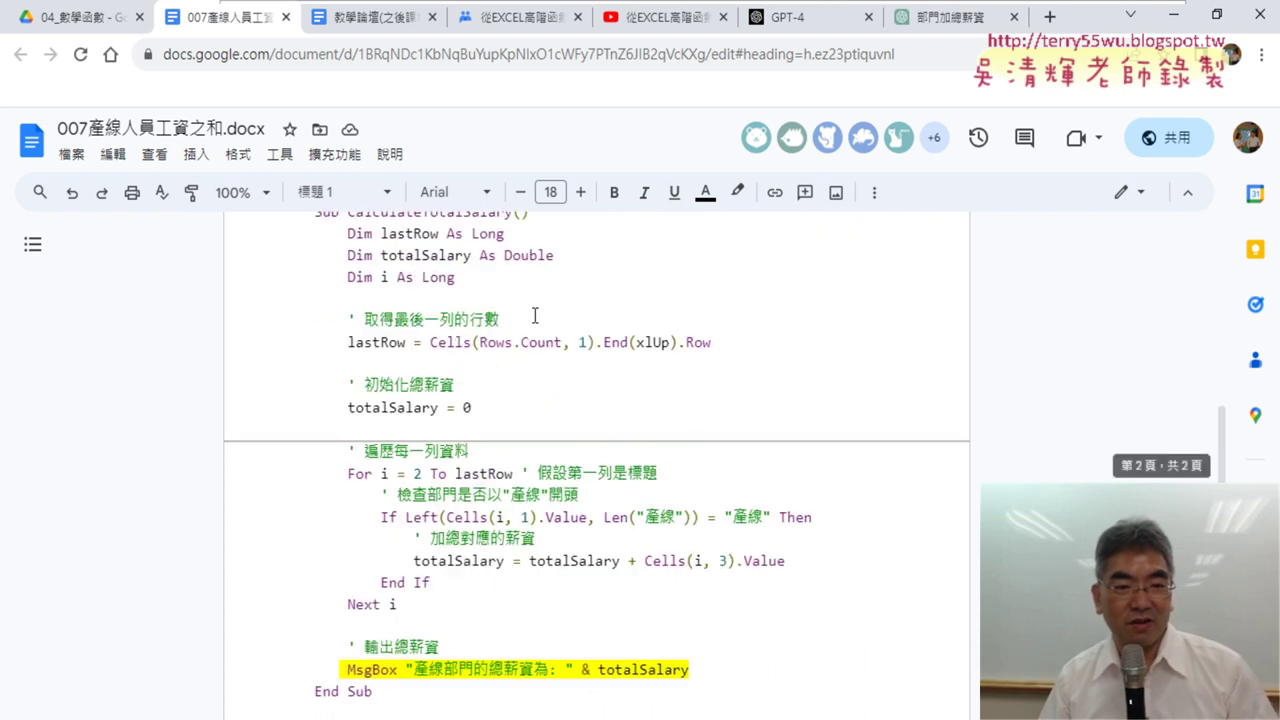
{"action": "scroll", "coordinate": [397, 641], "scroll_direction": "down", "scroll_amount": 1}
{"action": "left_click", "coordinate": [360, 634]}
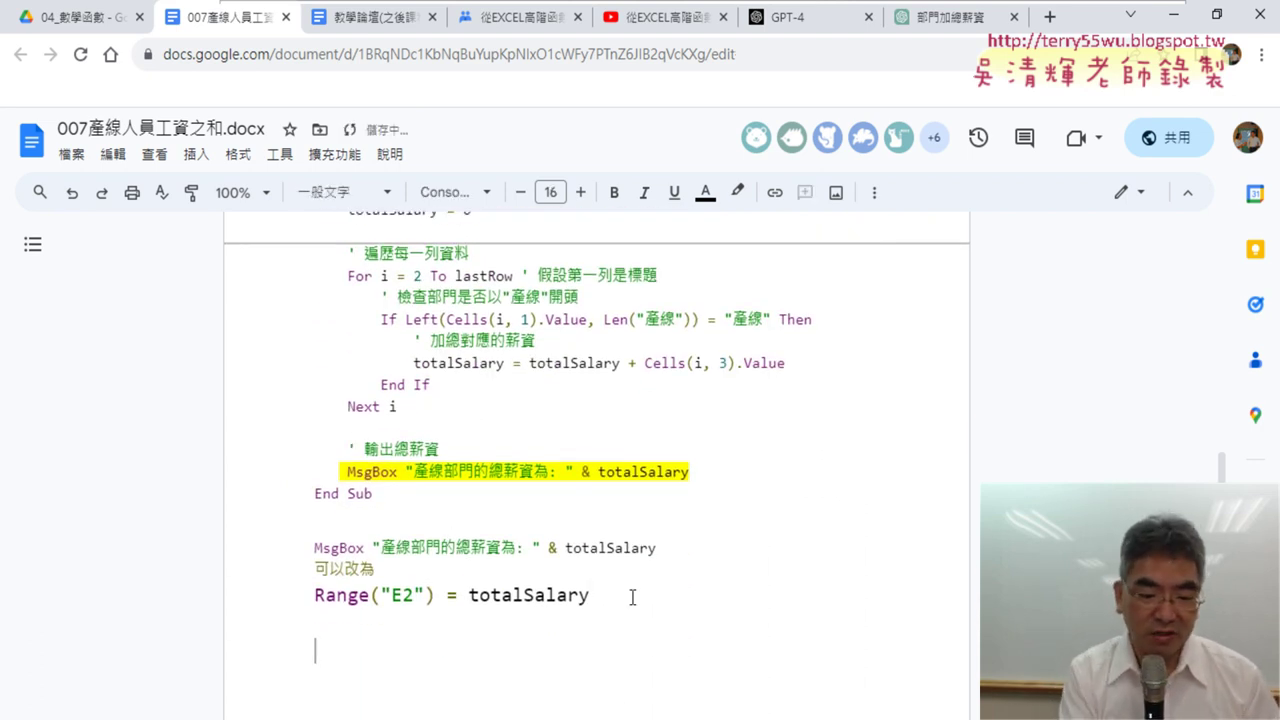
{"action": "key", "text": "ctrl+v"}
Check the pasted macro in the document, then return to the VBA editor and deselect the code.
{"action": "scroll", "coordinate": [642, 638], "scroll_direction": "up", "scroll_amount": 3}
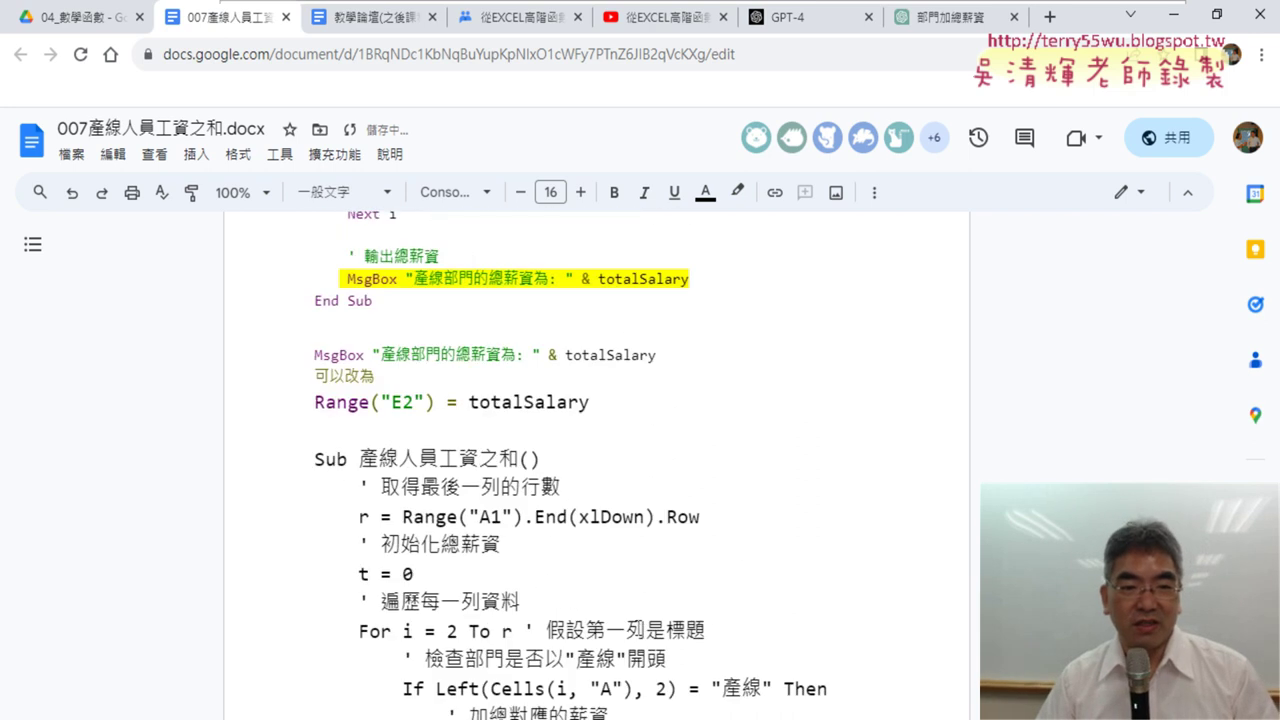
{"action": "scroll", "coordinate": [663, 564], "scroll_direction": "up", "scroll_amount": 4}
{"action": "scroll", "coordinate": [663, 564], "scroll_direction": "up", "scroll_amount": 2}
{"action": "scroll", "coordinate": [663, 564], "scroll_direction": "up", "scroll_amount": 1}
{"action": "scroll", "coordinate": [663, 564], "scroll_direction": "down", "scroll_amount": 4}
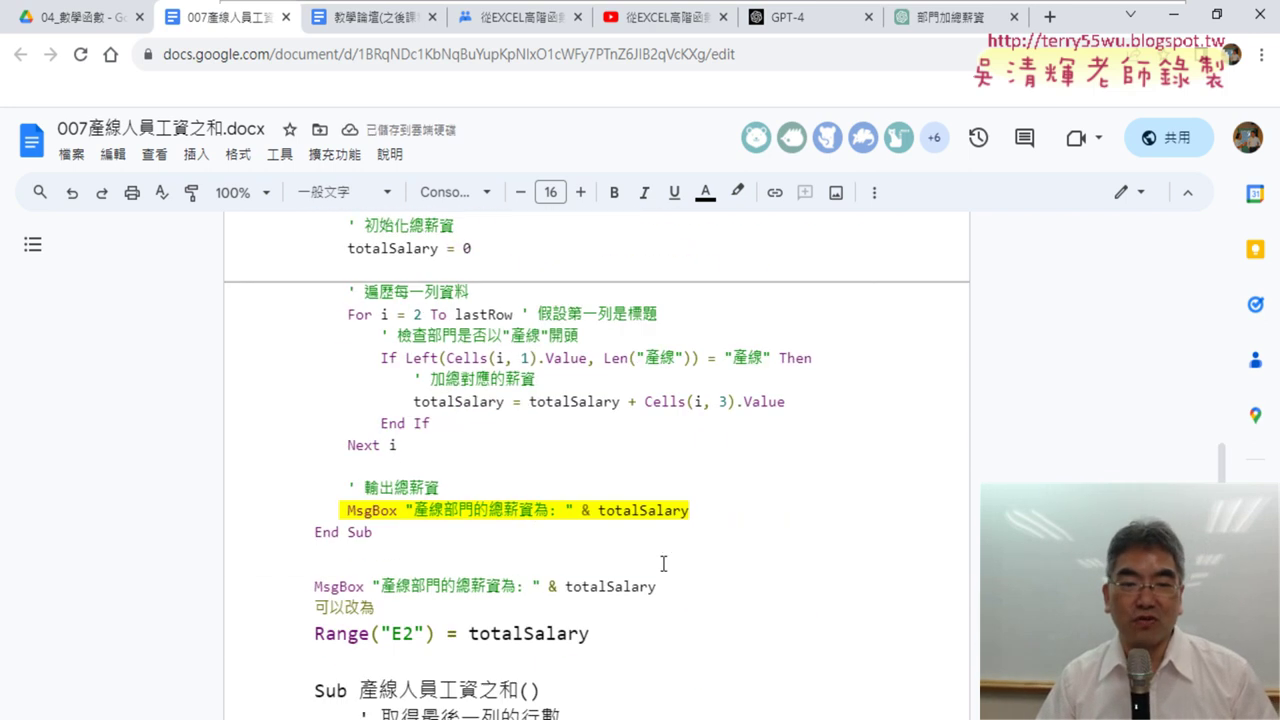
{"action": "scroll", "coordinate": [663, 564], "scroll_direction": "down", "scroll_amount": 3}
{"action": "scroll", "coordinate": [663, 564], "scroll_direction": "down", "scroll_amount": 1}
{"action": "scroll", "coordinate": [663, 564], "scroll_direction": "down", "scroll_amount": 1}
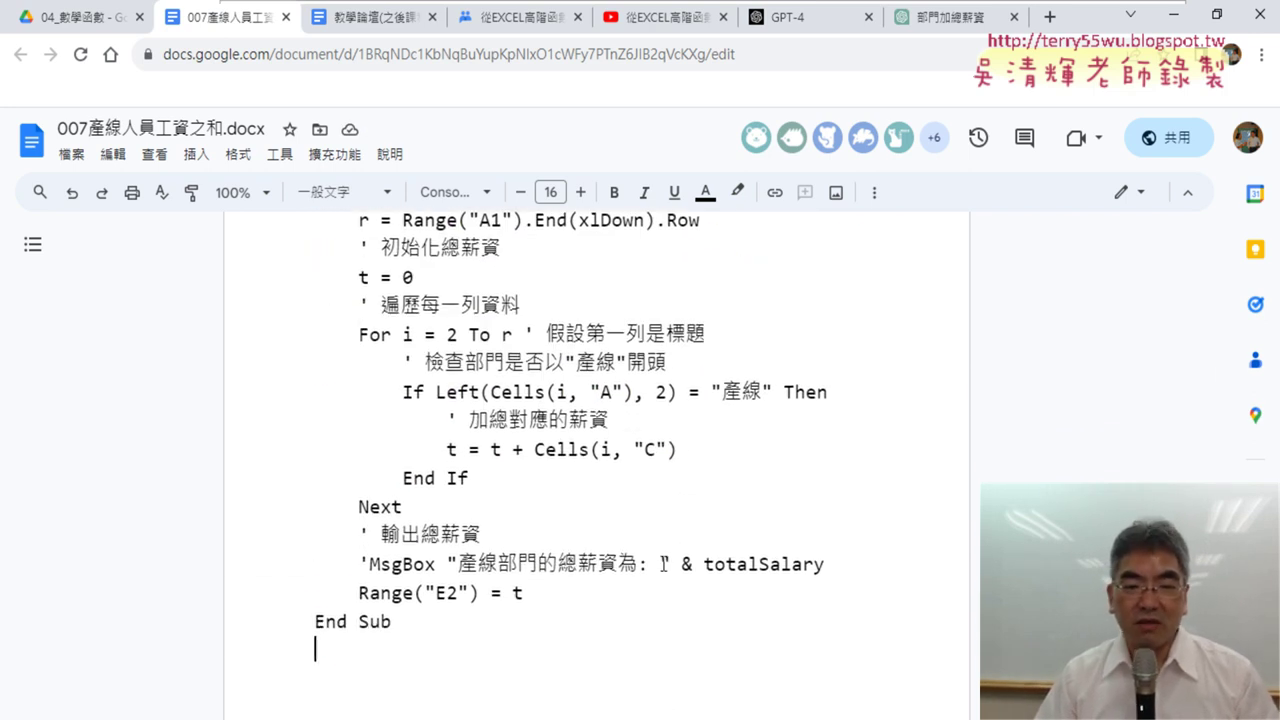
{"action": "key", "text": "alt+Tab"}
{"action": "left_click", "coordinate": [879, 326]}
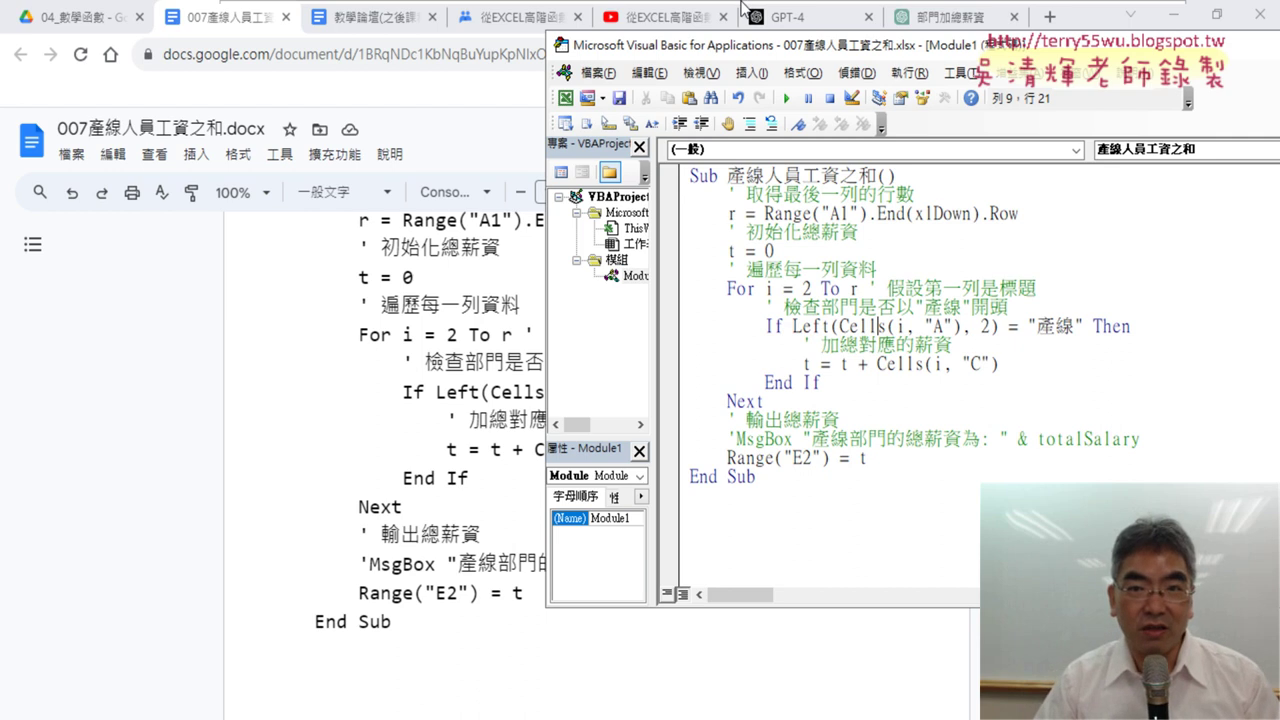
Bring the Google Docs window with the pasted macro in front of the VBA editor.
{"action": "mouse_move", "coordinate": [746, 8]}
{"action": "left_click", "coordinate": [258, 50]}
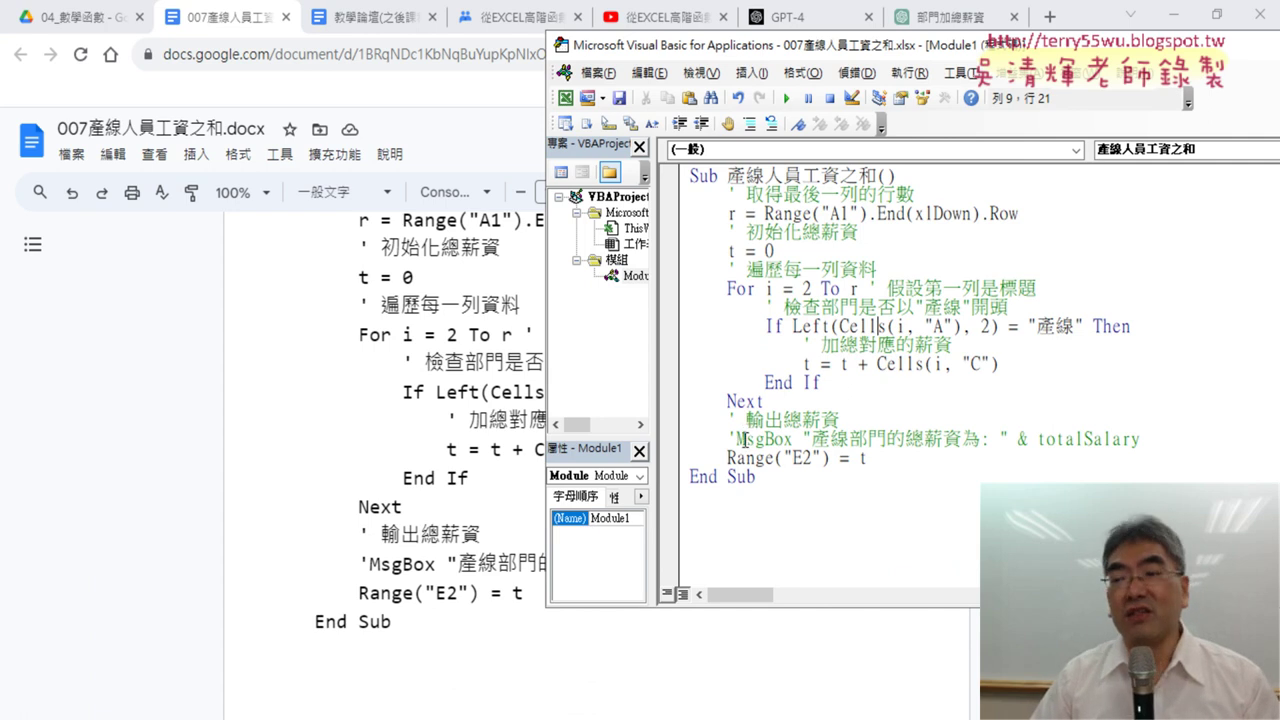
Apply Code Pretty syntax formatting to the pasted Sub and insert a blank line above it.
{"action": "left_click", "coordinate": [545, 426]}
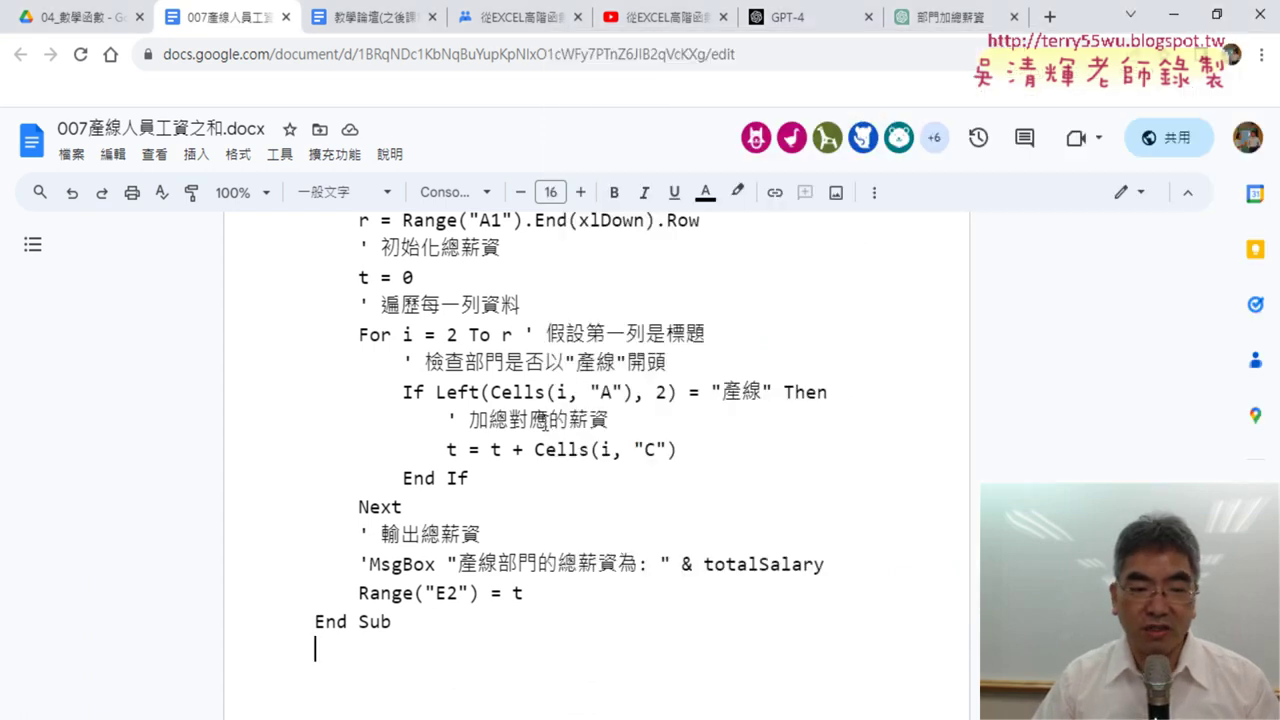
{"action": "scroll", "coordinate": [463, 405], "scroll_direction": "up", "scroll_amount": 2}
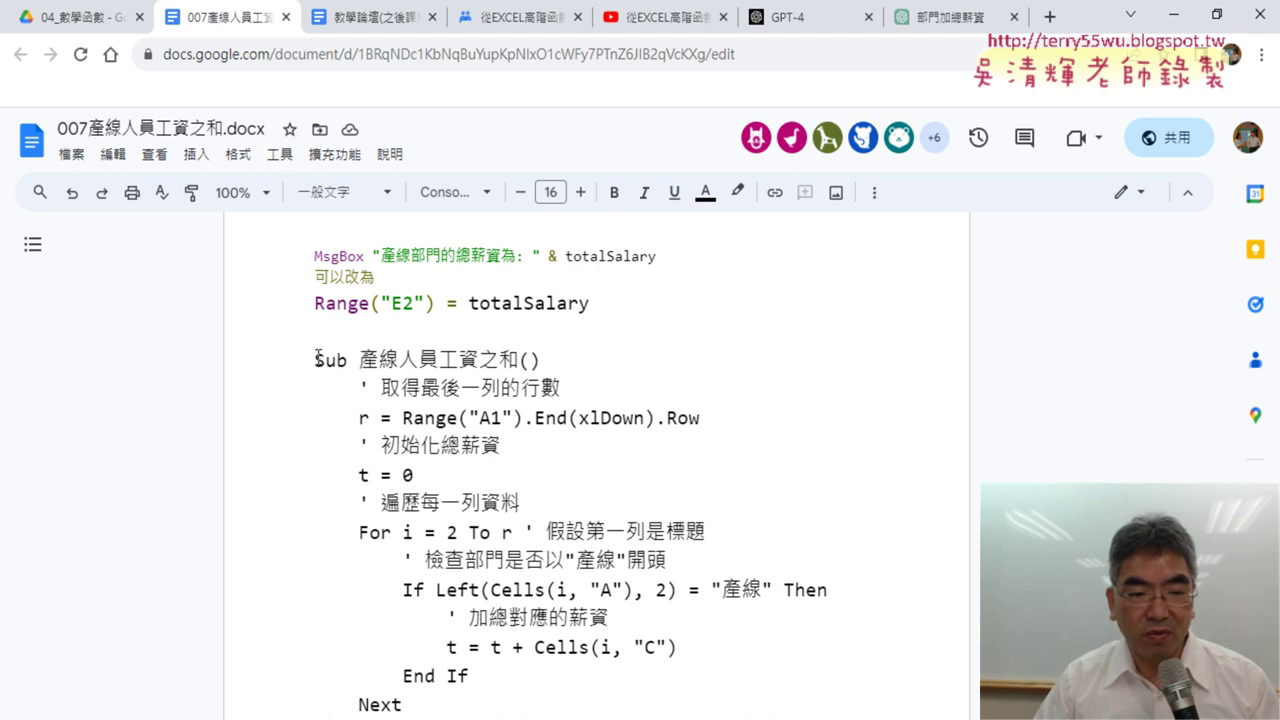
{"action": "left_click", "coordinate": [316, 359]}
{"action": "key", "text": "ctrl+shift+End"}
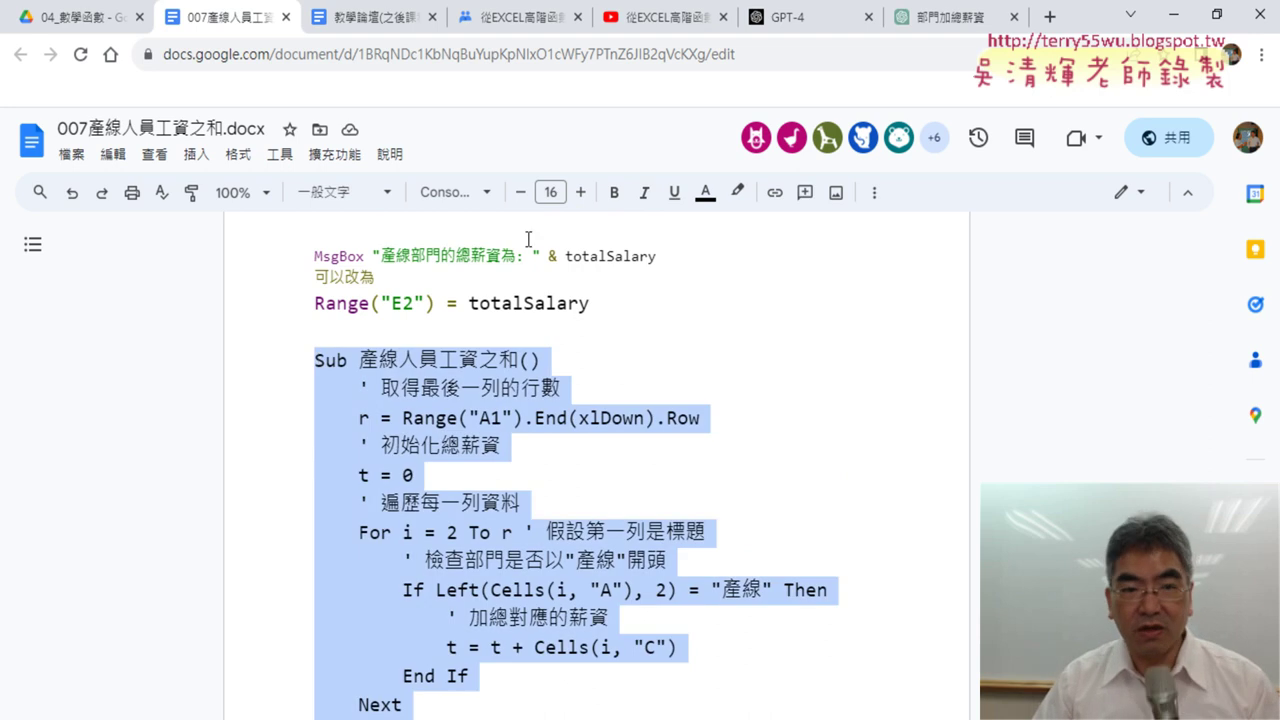
{"action": "left_click", "coordinate": [338, 160]}
{"action": "mouse_move", "coordinate": [346, 277]}
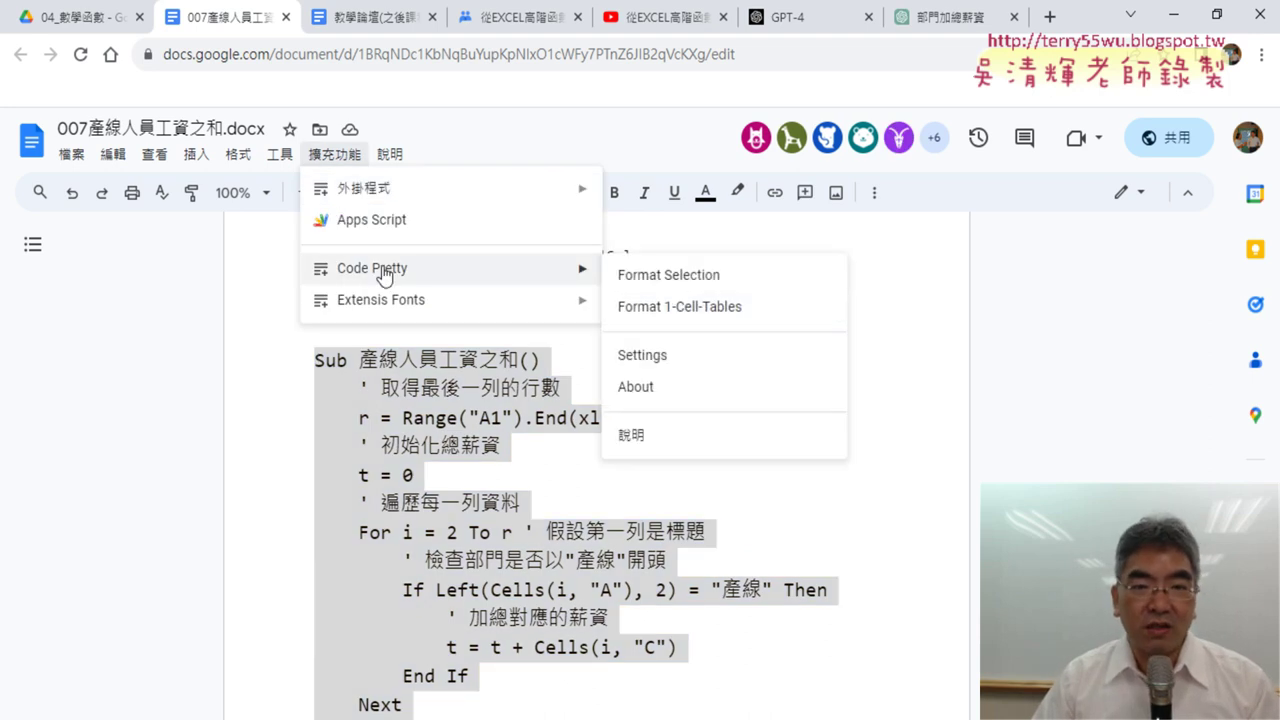
{"action": "left_click", "coordinate": [638, 285]}
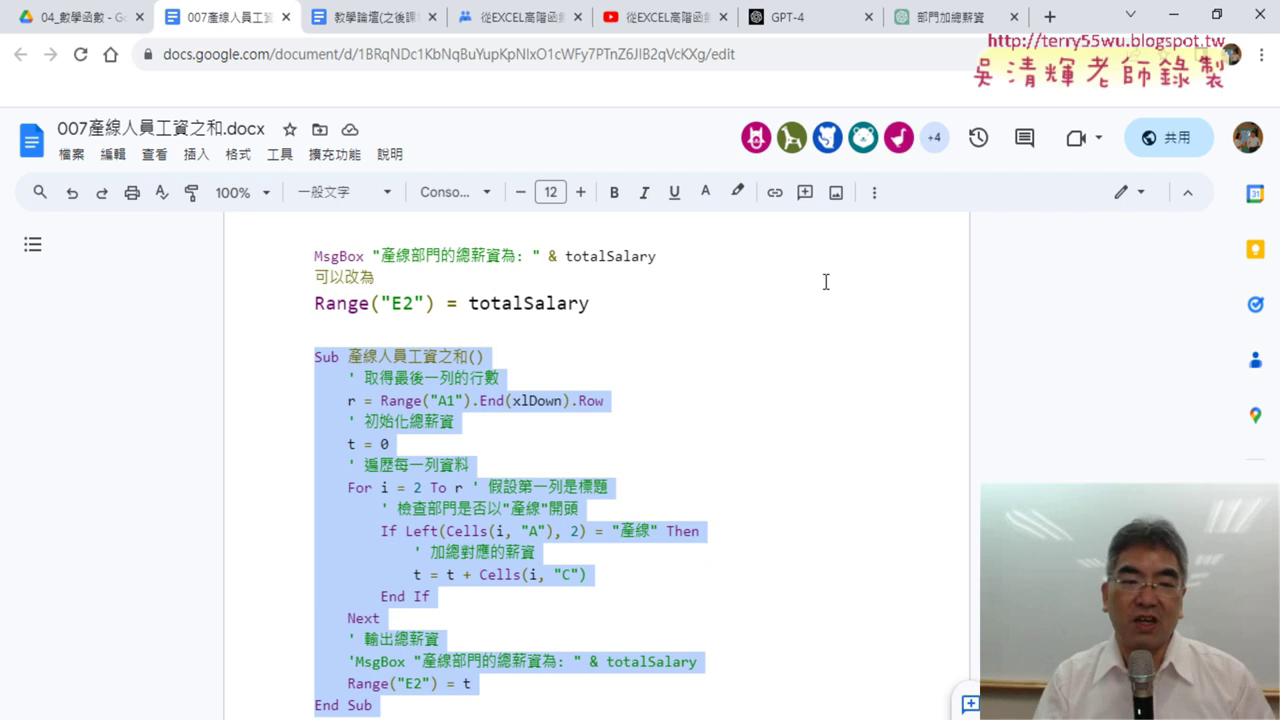
{"action": "key", "text": "Up"}
{"action": "key", "text": "Return"}
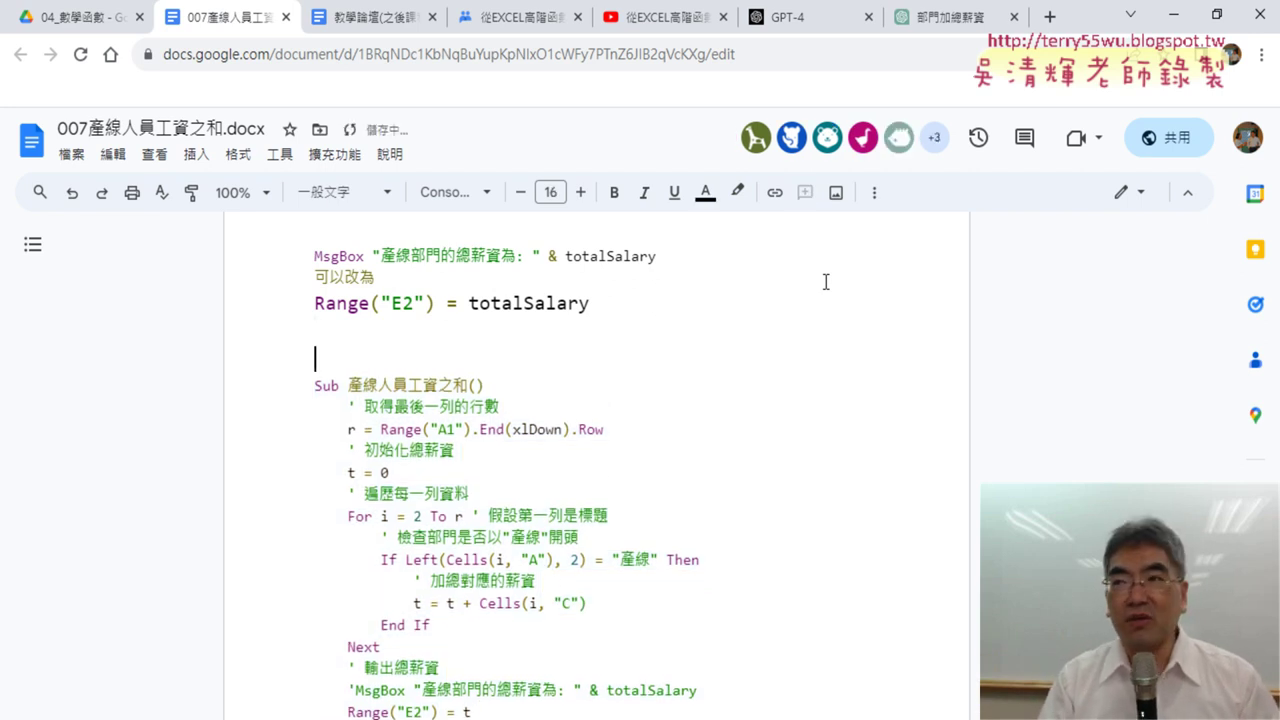